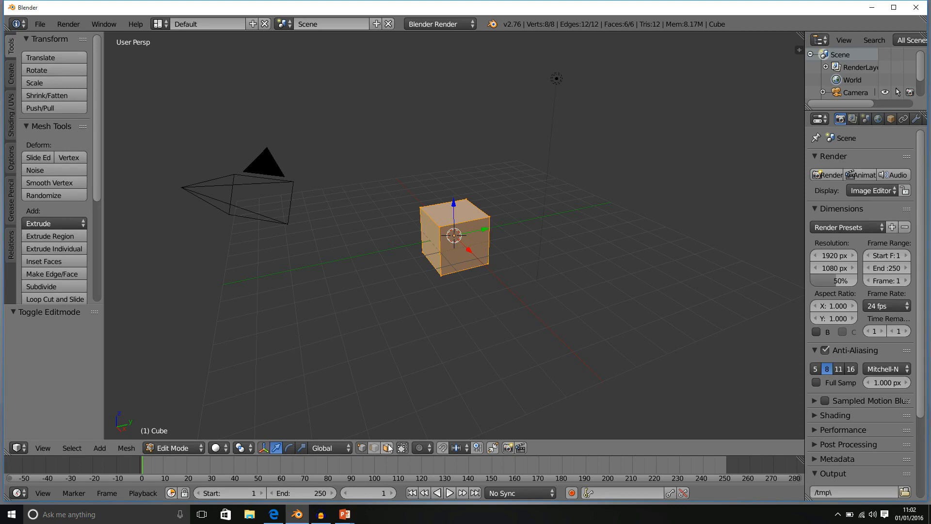
- Switch to face selection and extrude the cube's top face upward by about 0.75 along the global Z axis
click(387, 447)
right_click(467, 209)
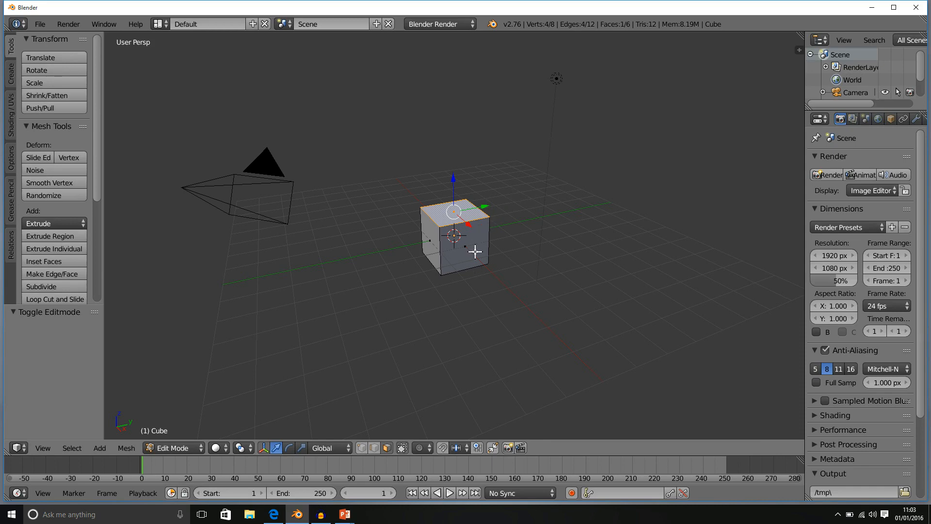
click(65, 225)
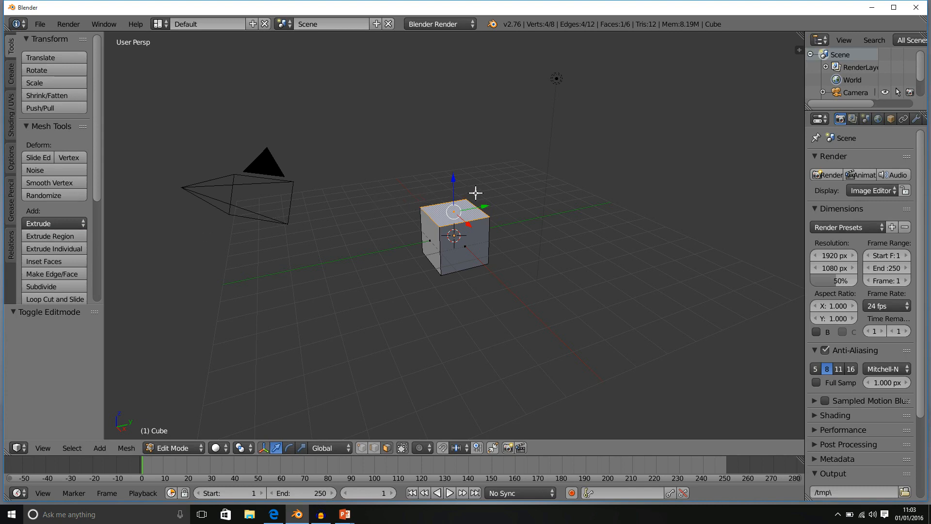
click(74, 250)
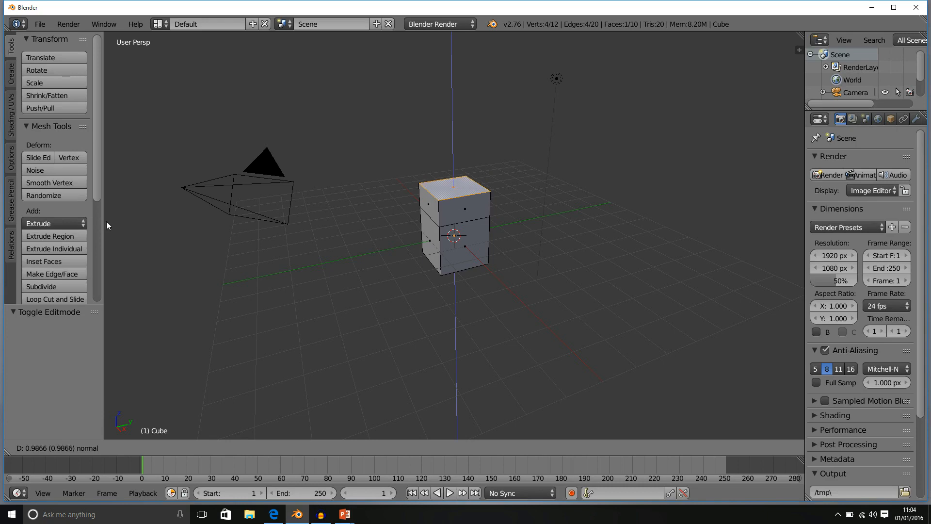
middle_click(106, 221)
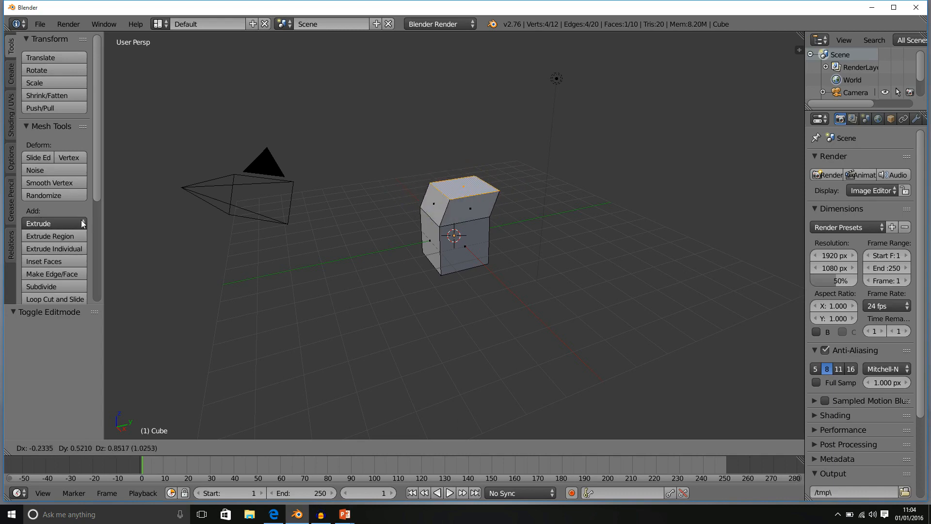
key(z)
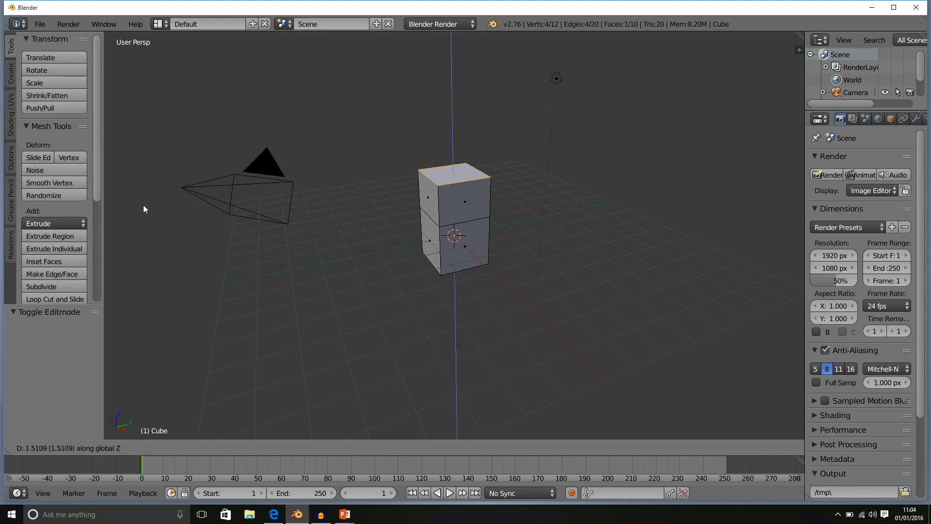
click(155, 226)
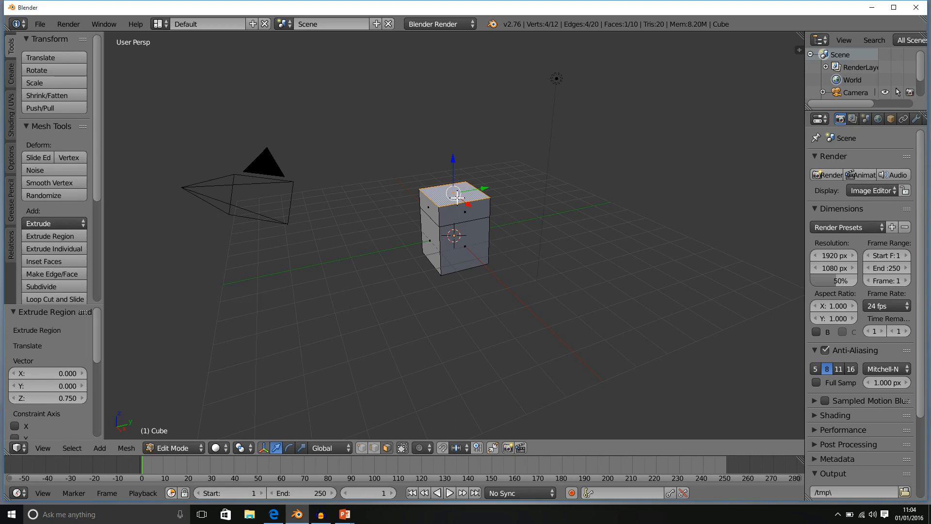
- Extrude the side face of the upper section outward by about 1.35 in the negative X direction
scroll(416, 253, up, 5)
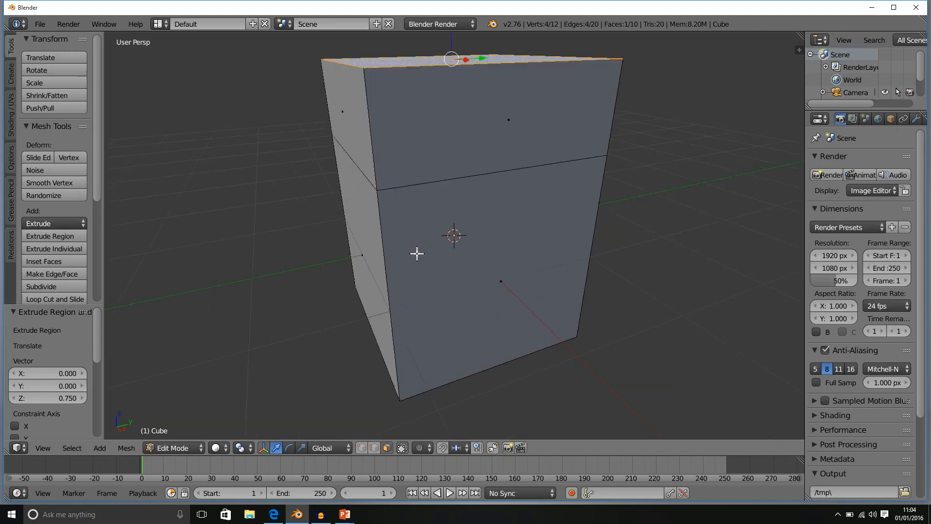
middle_drag(418, 253, 470, 235)
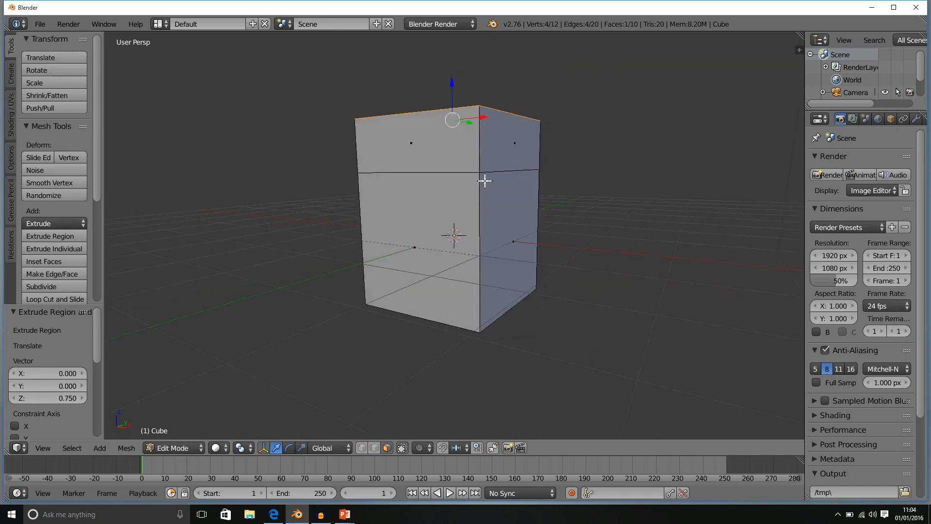
middle_drag(480, 178, 236, 181)
middle_drag(474, 195, 333, 196)
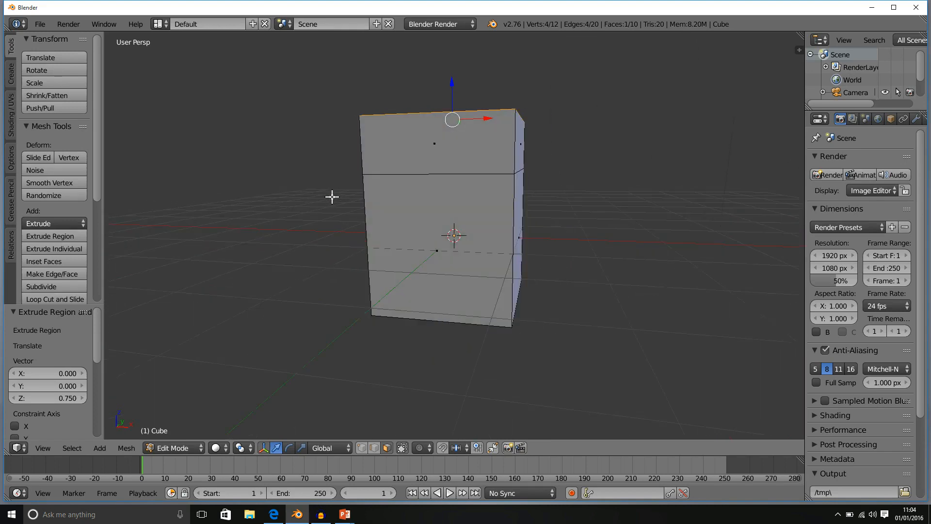
middle_drag(437, 175, 399, 165)
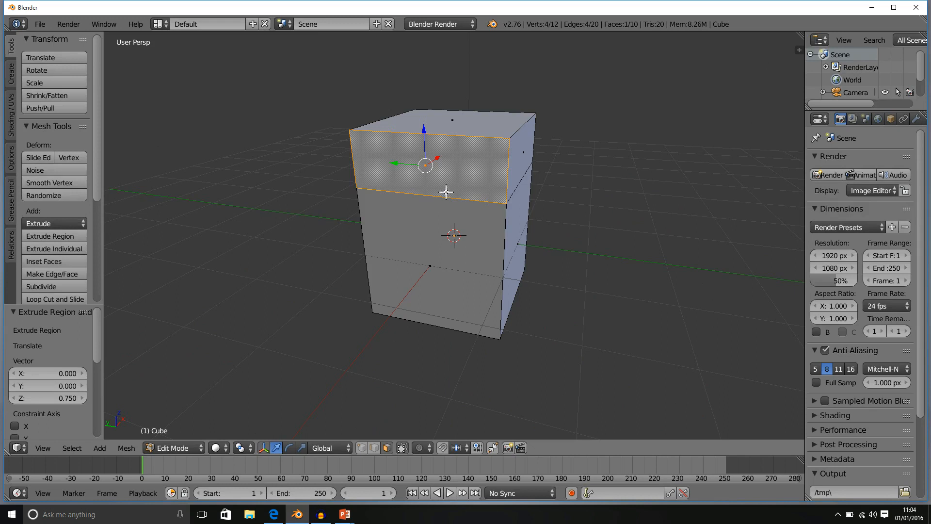
middle_drag(445, 191, 388, 169)
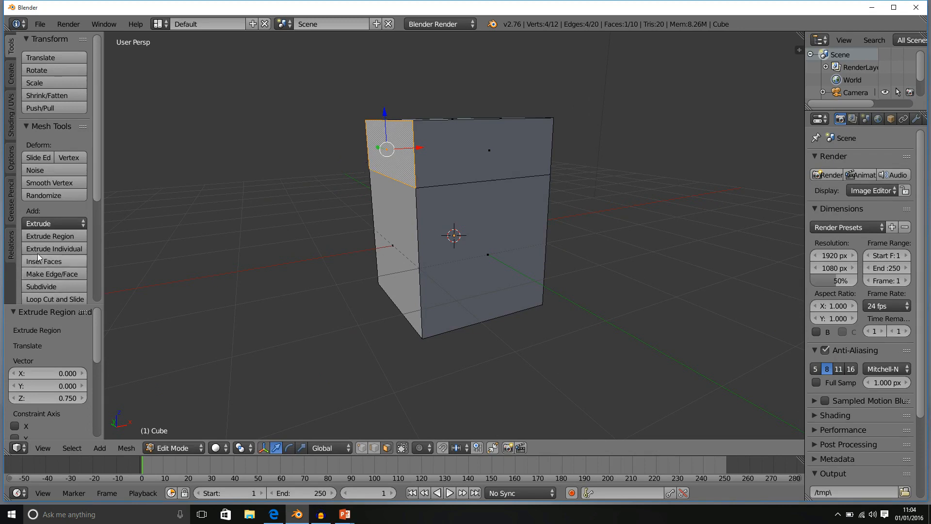
scroll(395, 196, down, 4)
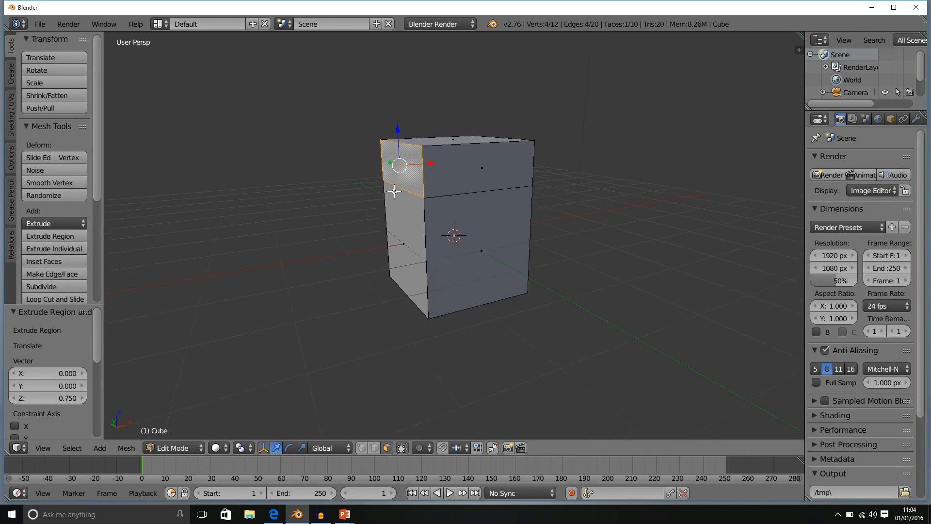
scroll(401, 204, up, 3)
middle_drag(402, 204, 572, 216)
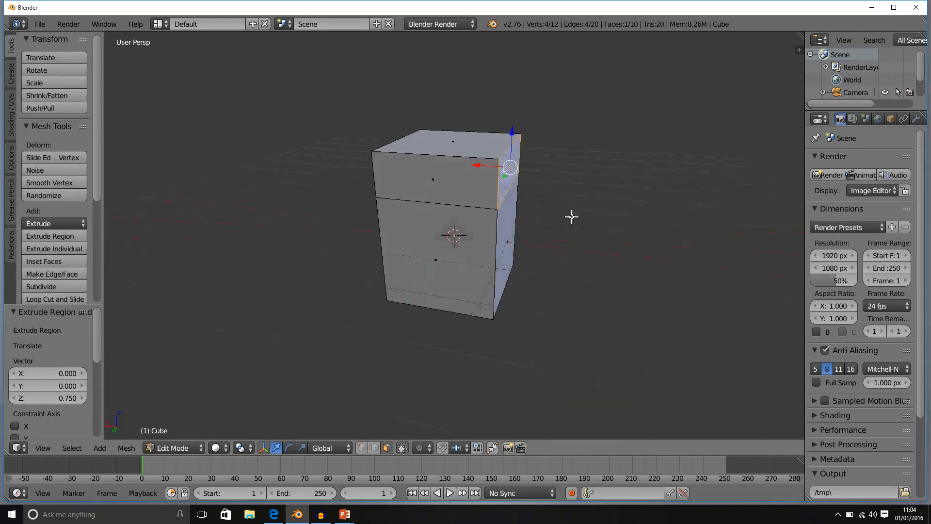
click(78, 234)
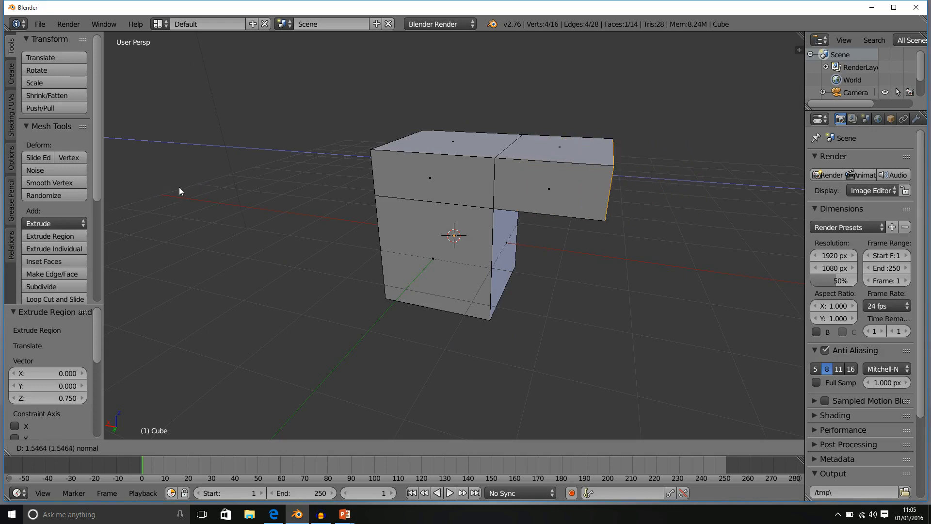
click(176, 150)
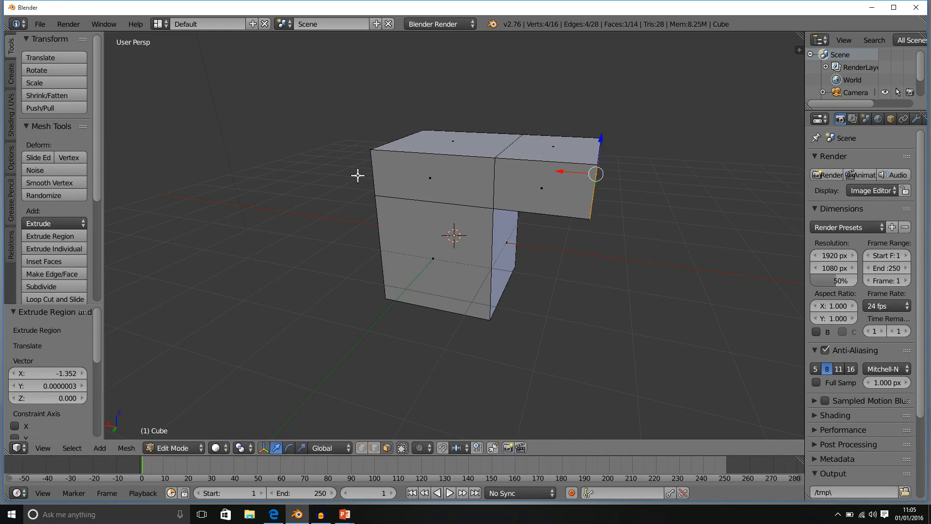
- Extrude the lower side face beneath the overhang by about 1.35 in negative X to fill the gap
middle_drag(586, 286, 522, 245)
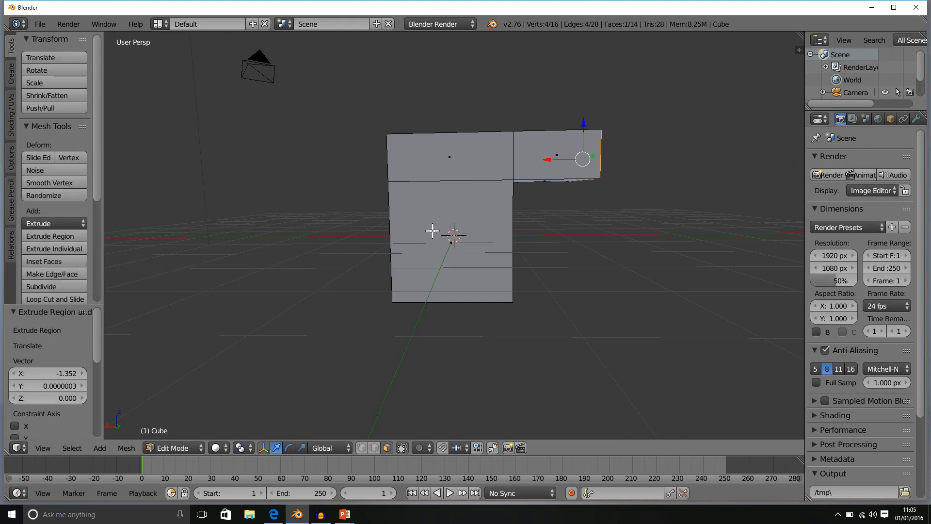
middle_drag(650, 229, 510, 199)
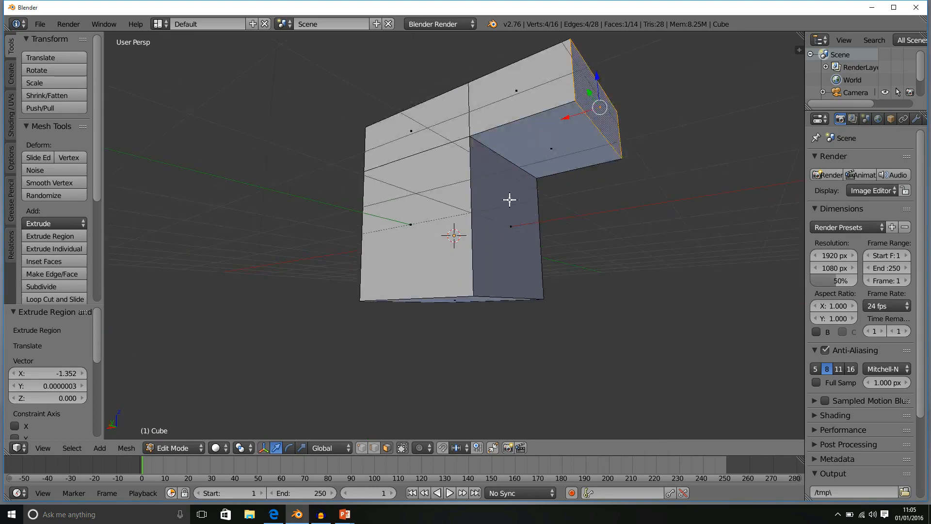
right_click(509, 199)
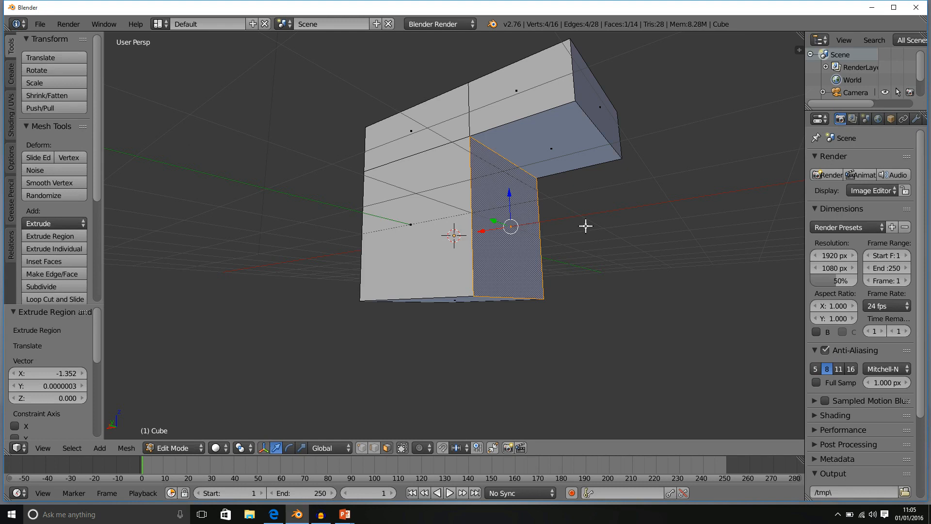
key(e)
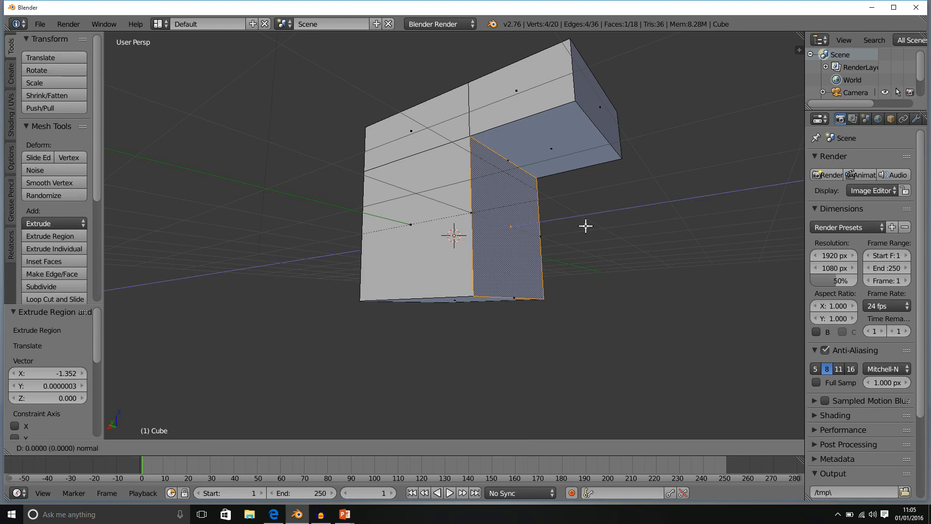
click(686, 221)
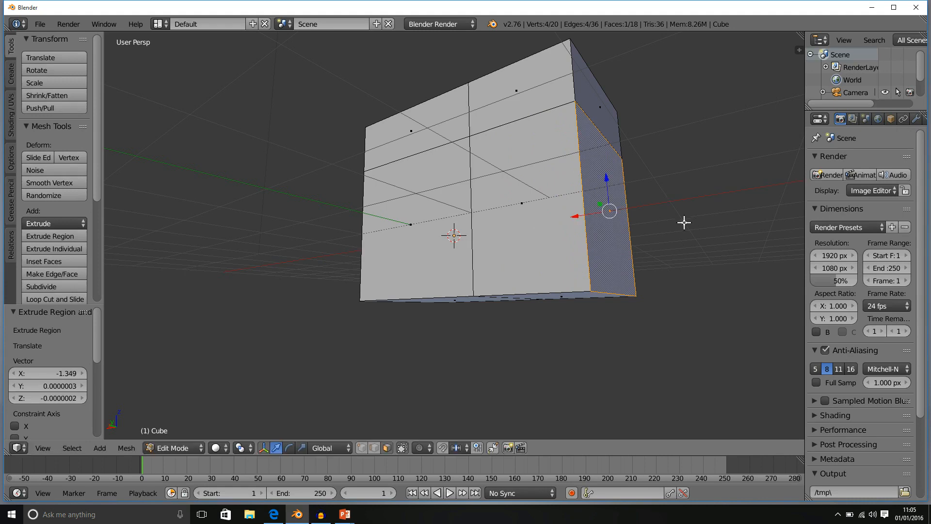
- Extrude the top face above the original cube upward by about 1.485
middle_drag(678, 338, 681, 389)
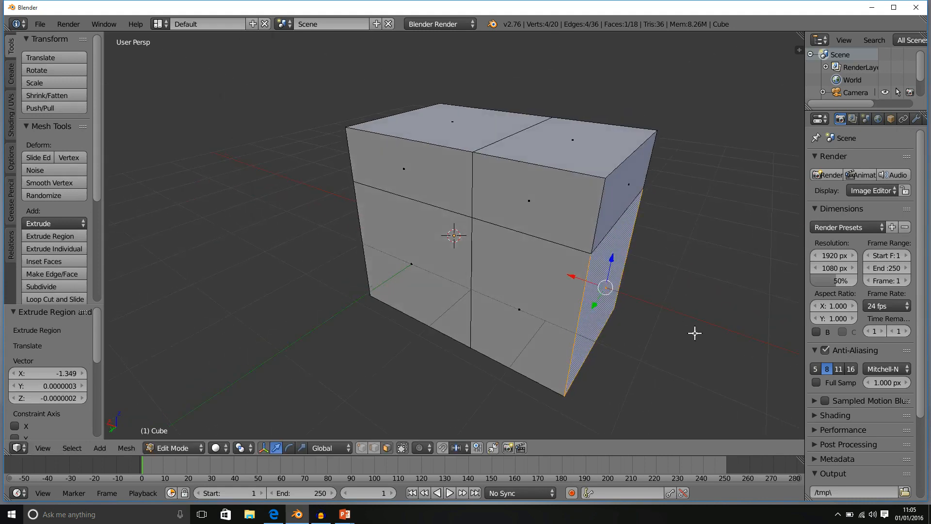
middle_drag(659, 262, 682, 274)
scroll(682, 274, down, 3)
middle_drag(511, 298, 545, 306)
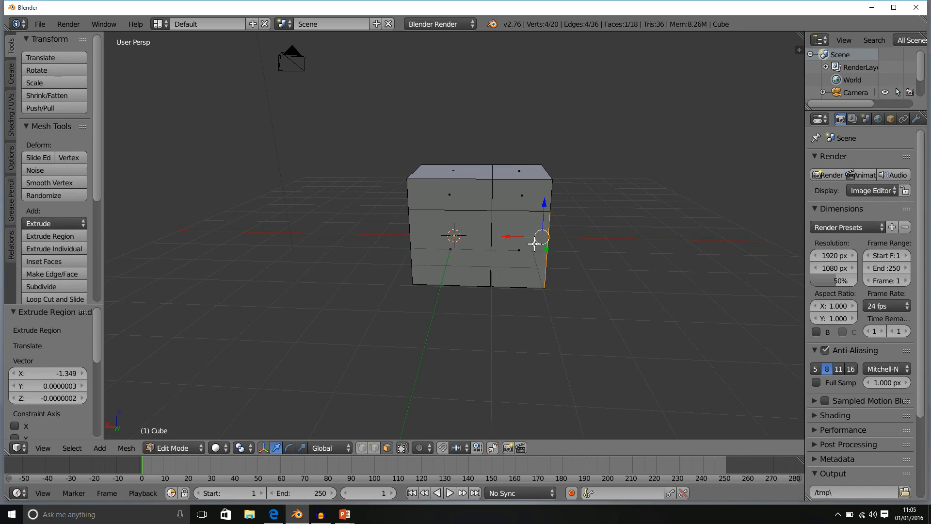
right_click(468, 173)
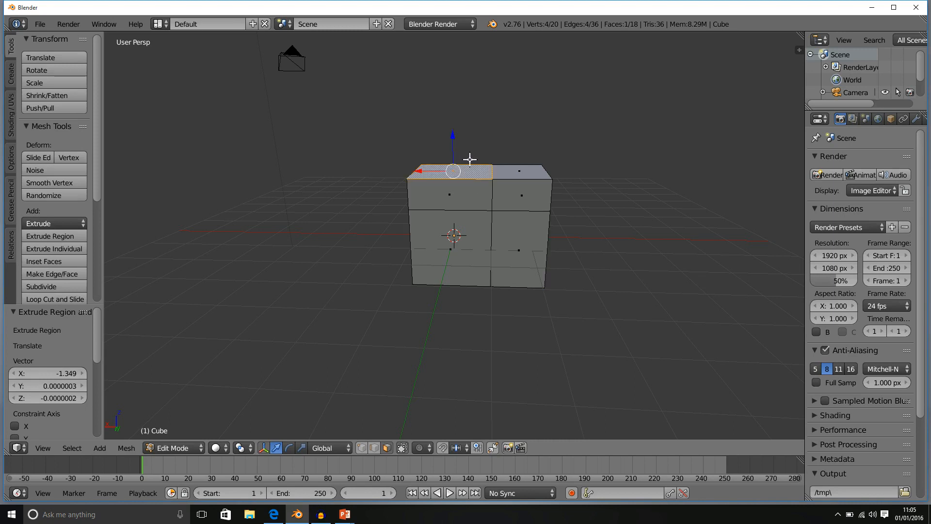
key(e)
click(479, 98)
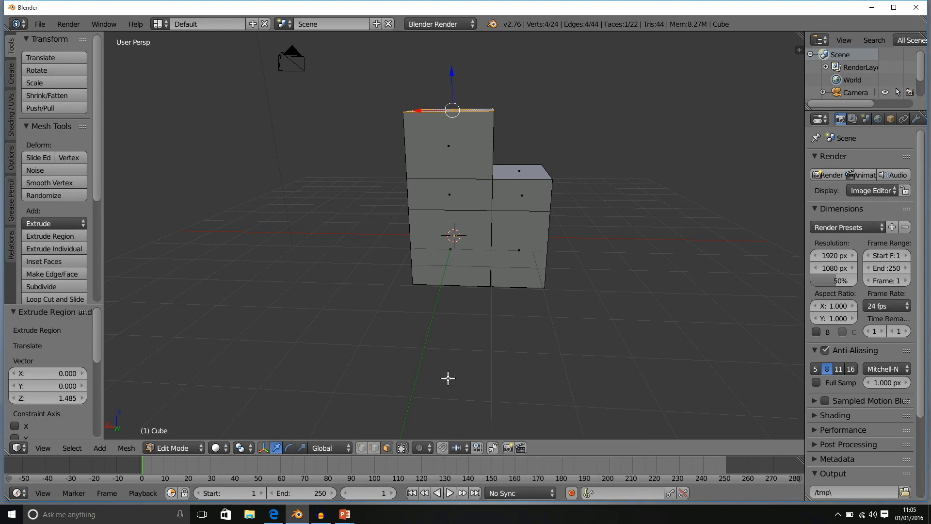
- Turn on snapping and set the snap element to Vertex
click(443, 447)
click(463, 448)
click(470, 420)
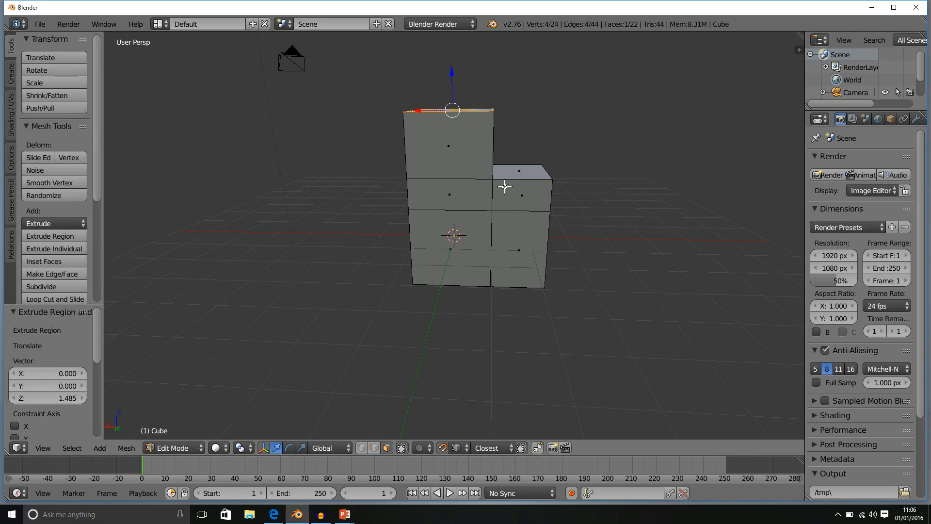
- Extrude the lower top face upward by 1.485, snapping it level with the top of the adjacent taller block
right_click(519, 171)
middle_drag(519, 171, 512, 177)
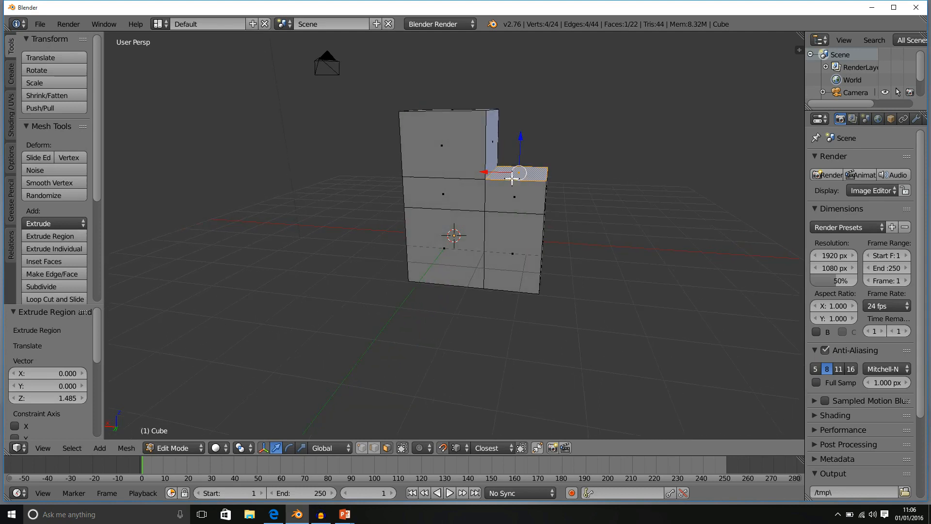
key(e)
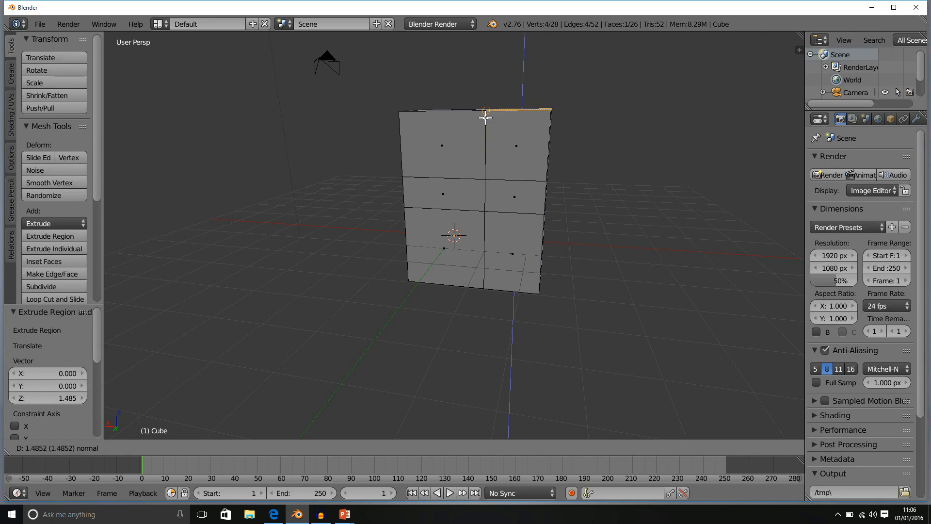
click(485, 116)
middle_drag(490, 125, 537, 172)
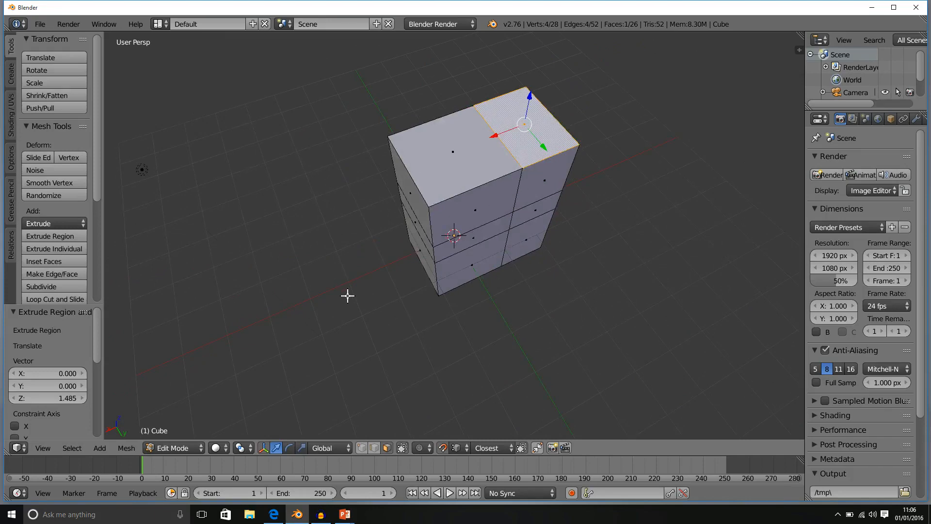
scroll(401, 316, down, 2)
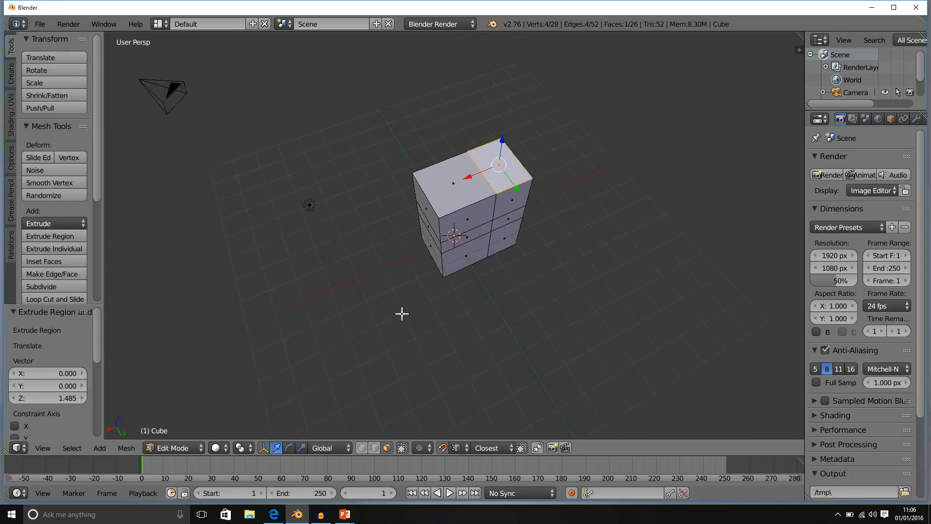
scroll(401, 315, up, 3)
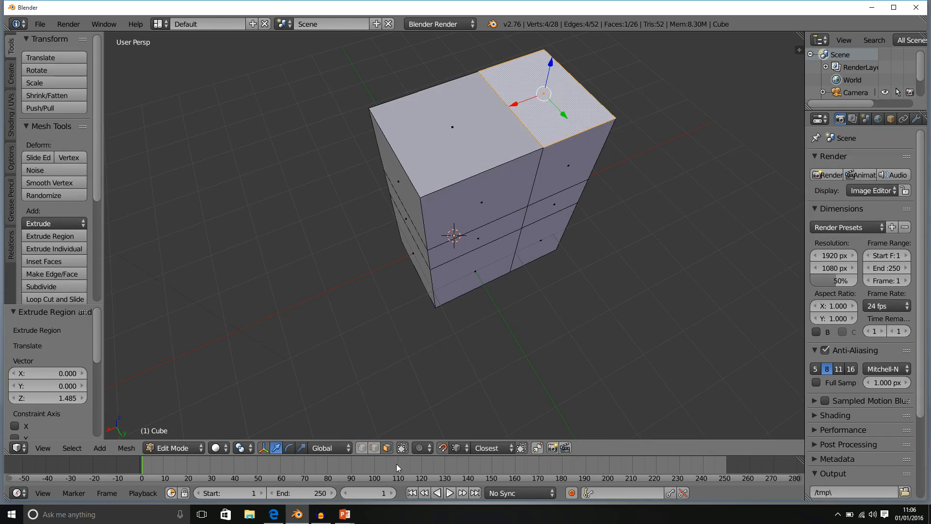
- Switch to the PowerPoint slide show to read the Extrude tool summary and challenge, and return to Blender
mouse_move(275, 517)
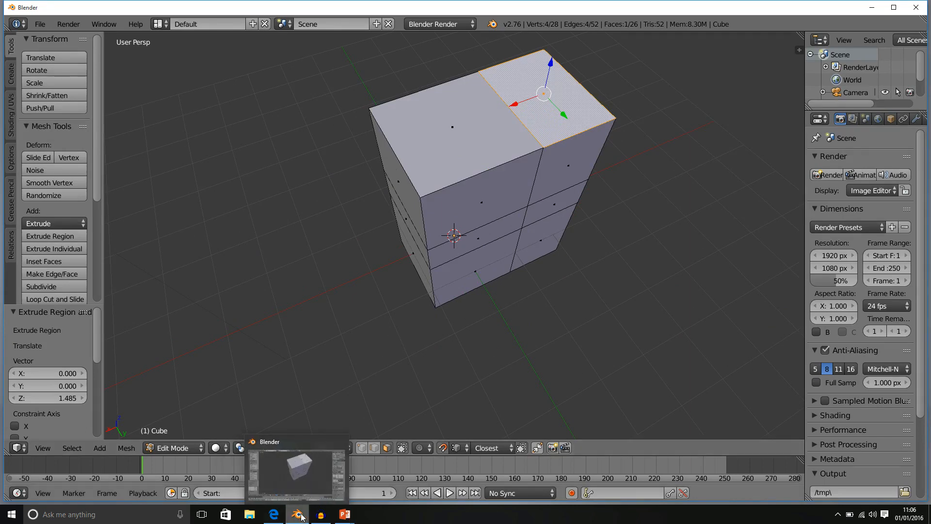
mouse_move(345, 515)
click(422, 478)
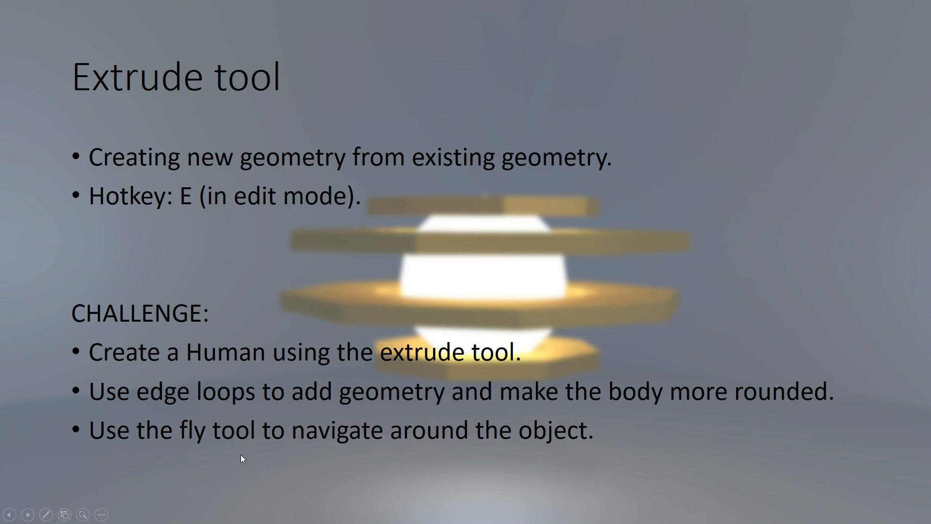
key(super)
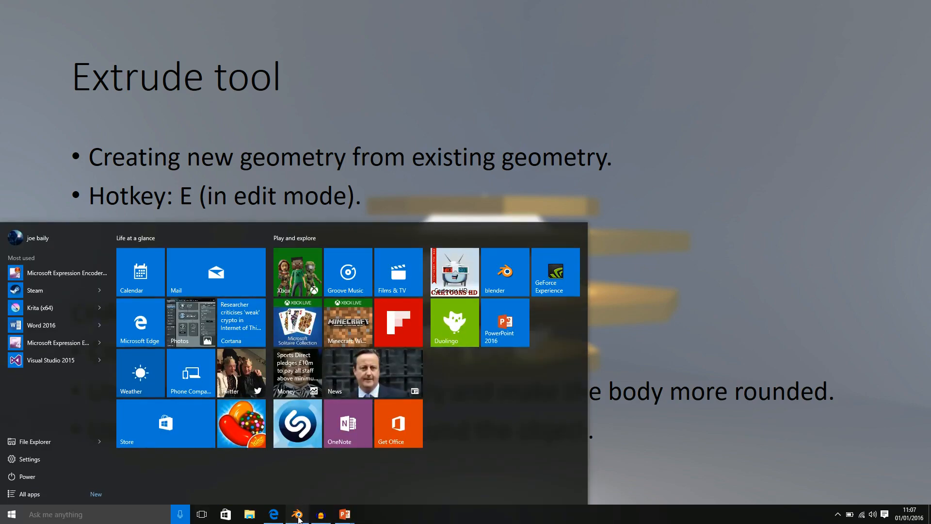
click(297, 515)
- Start a new scene by reloading the start-up file
middle_drag(451, 325, 436, 301)
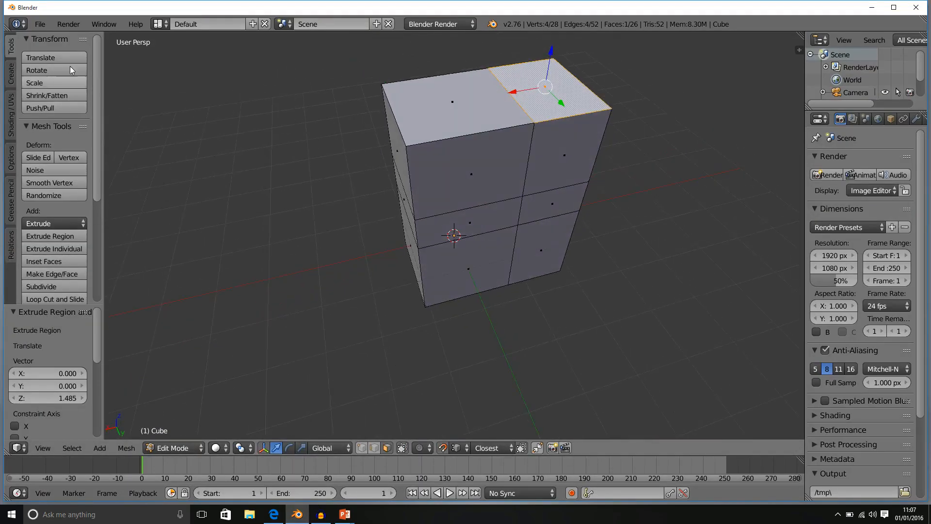
click(40, 24)
click(59, 36)
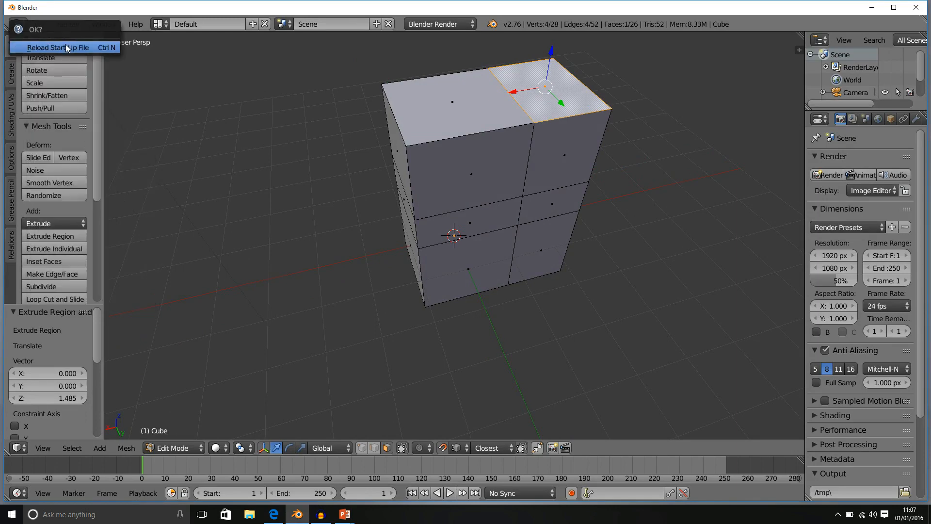
click(66, 47)
- Raise the default cube about 4.013 along Z and scale it uniformly by 1.5
middle_drag(474, 284, 453, 265)
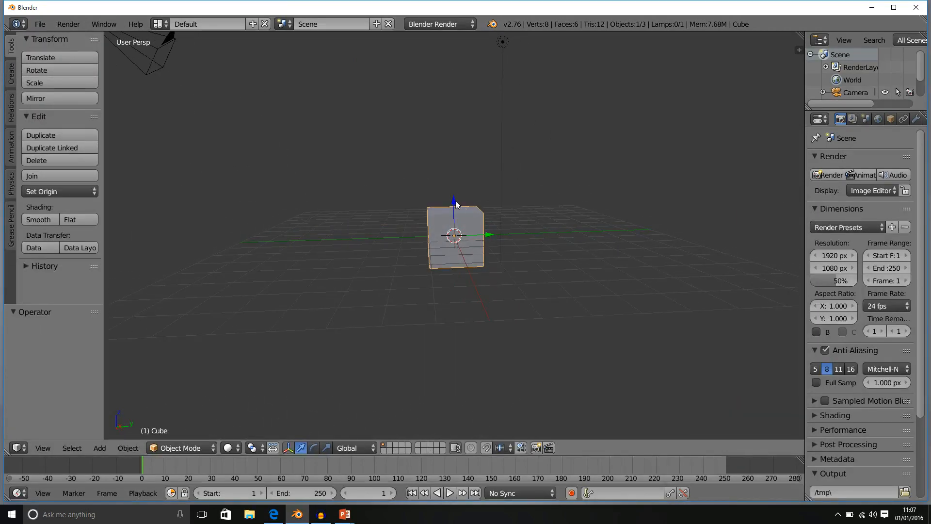
drag(452, 200, 454, 100)
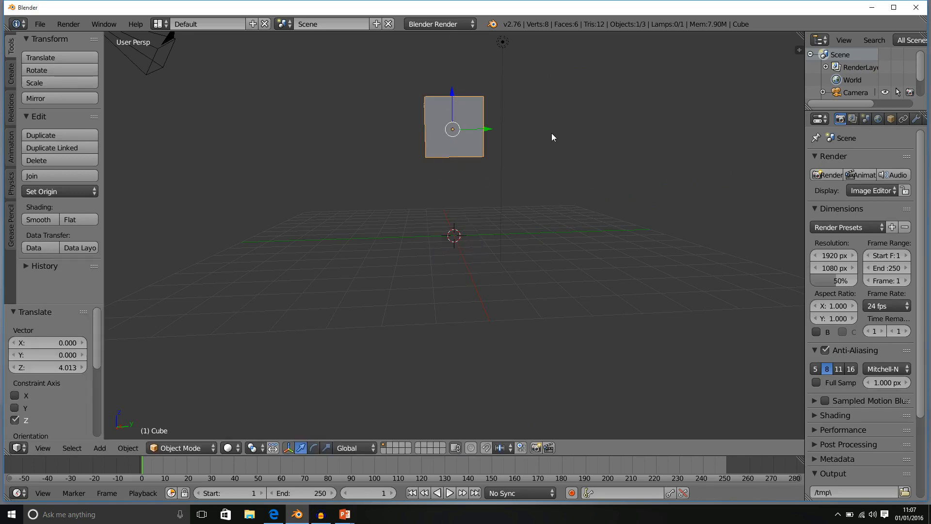
text(s1.5)
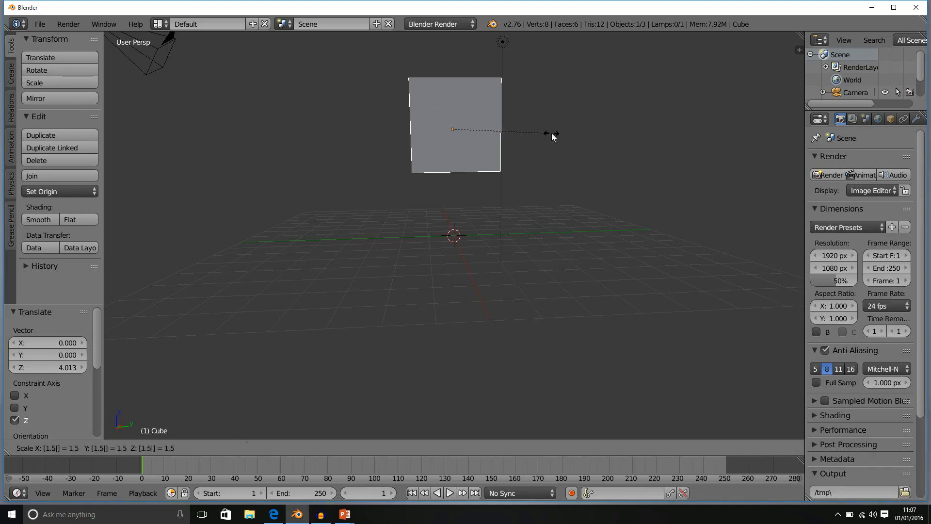
key(Return)
- Raise the scaled cube by a further distance of about 1.501 along Z
middle_drag(492, 141, 463, 94)
drag(451, 95, 453, 47)
scroll(461, 74, down, 3)
scroll(495, 140, up, 2)
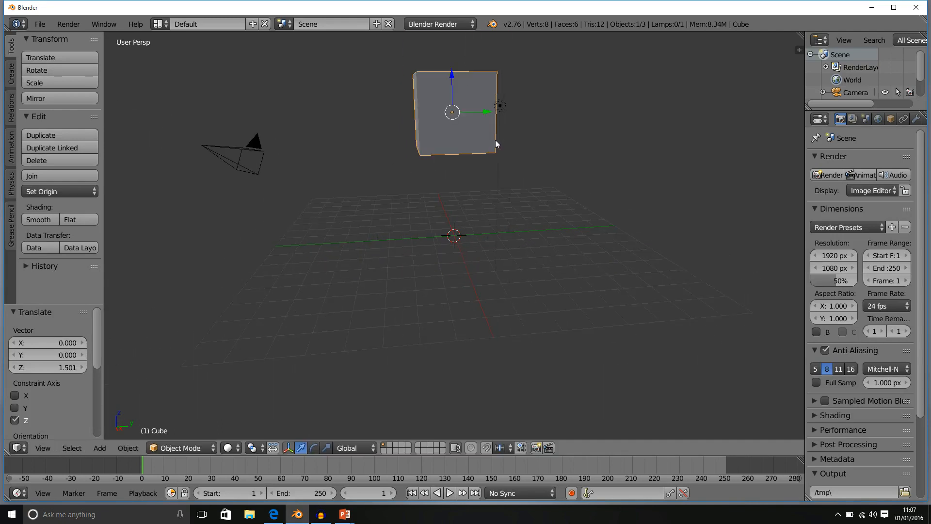
- Put the cube into Edit Mode and switch to face selection
scroll(495, 139, down, 1)
middle_drag(496, 167, 488, 149)
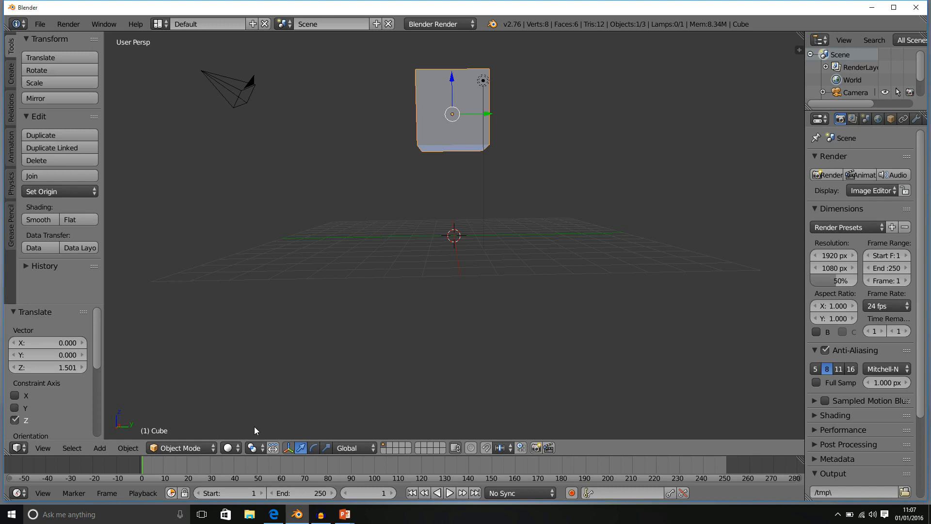
click(181, 447)
click(173, 420)
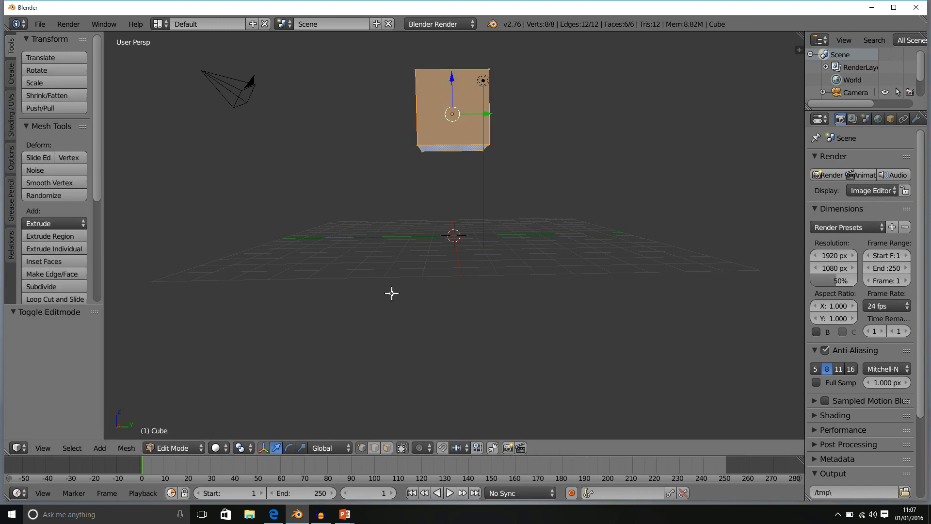
middle_drag(391, 293, 458, 285)
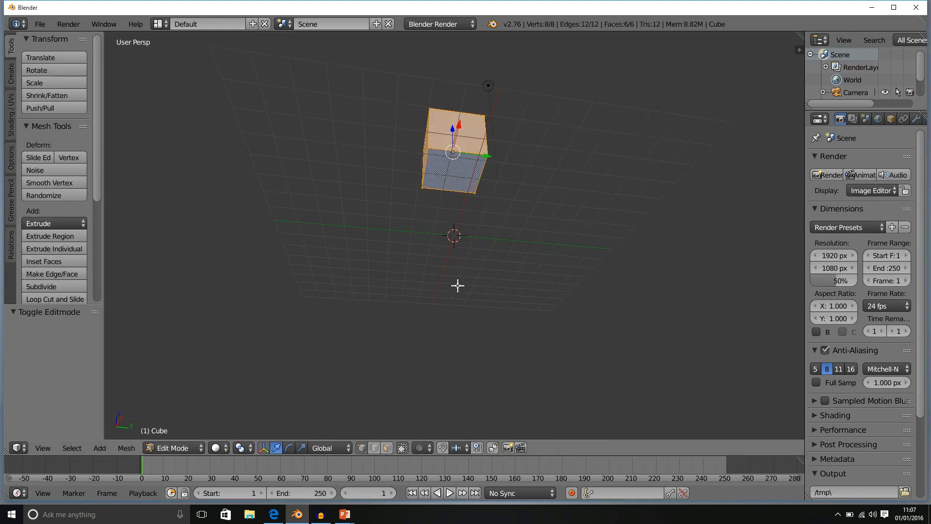
click(387, 447)
- Extrude the cube's bottom face downward twice, by about 0.65 for a thin section and about 1.2 for the section below it
right_click(468, 182)
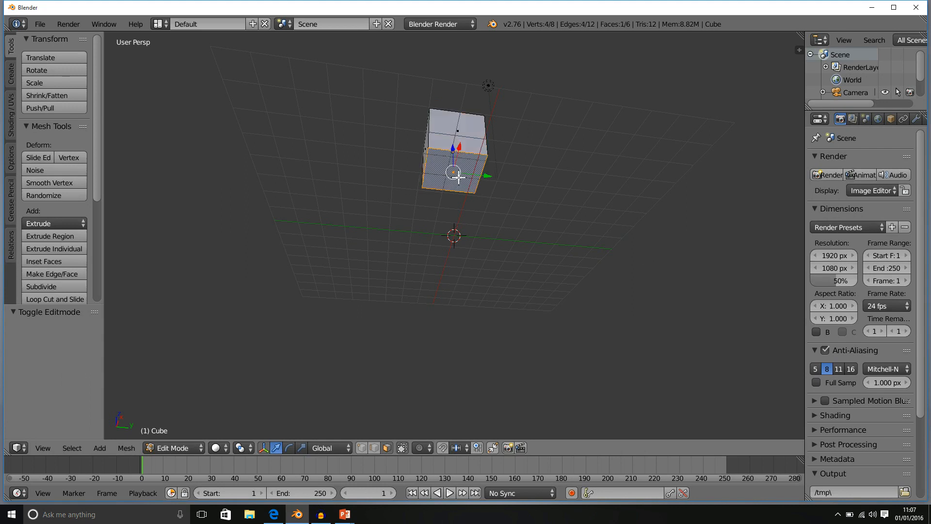
middle_drag(456, 172, 446, 239)
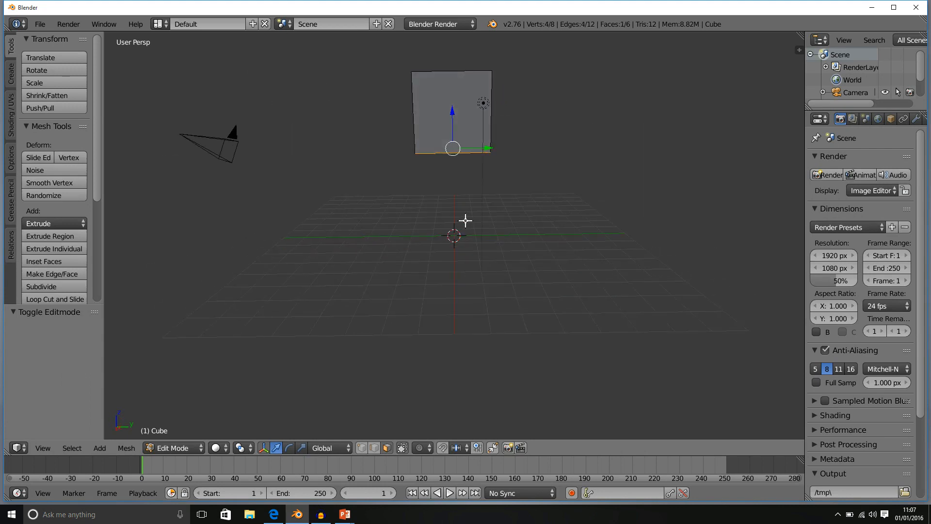
key(e)
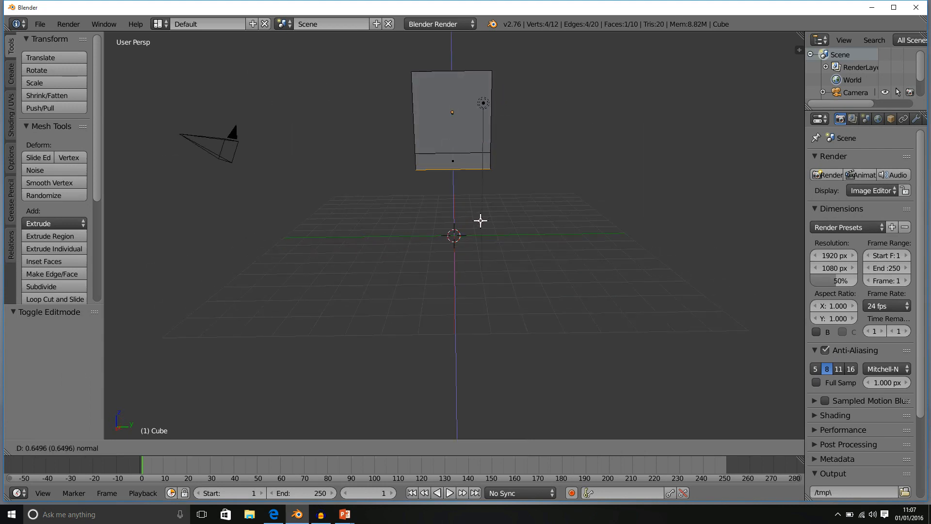
click(480, 220)
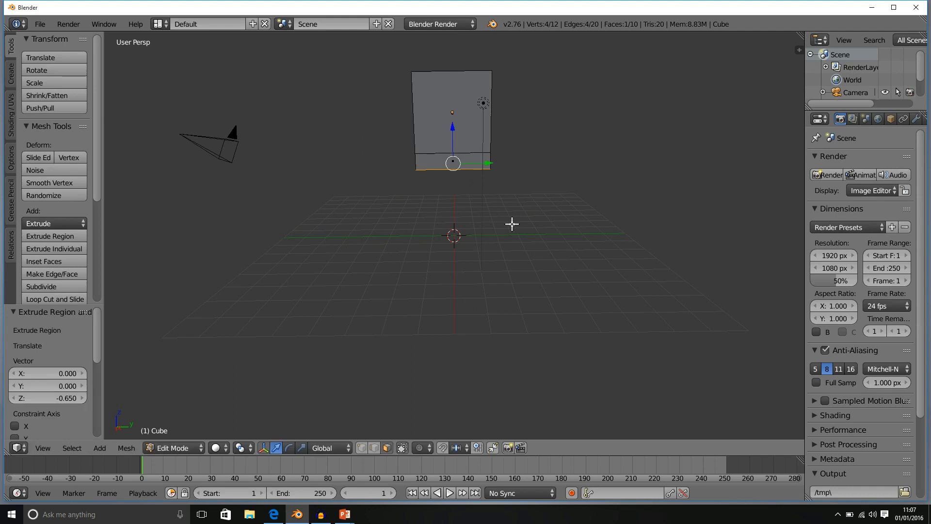
key(e)
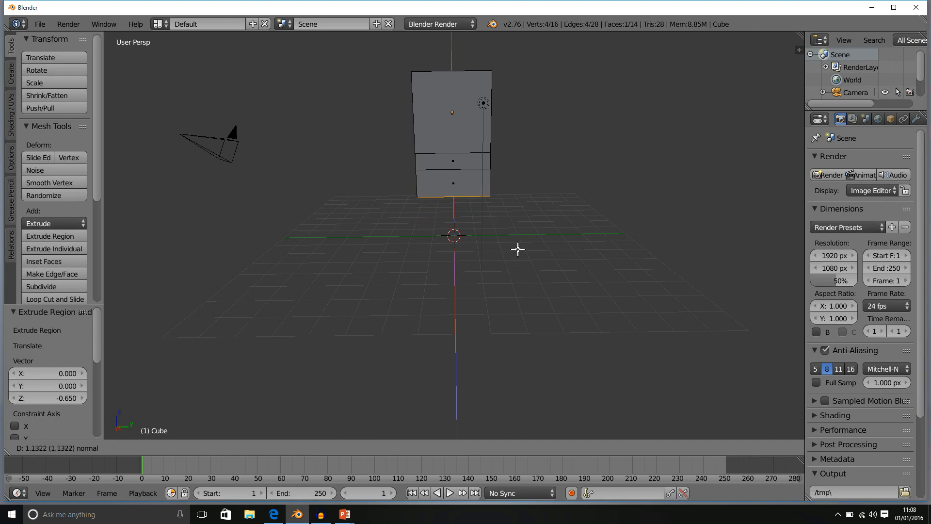
click(519, 251)
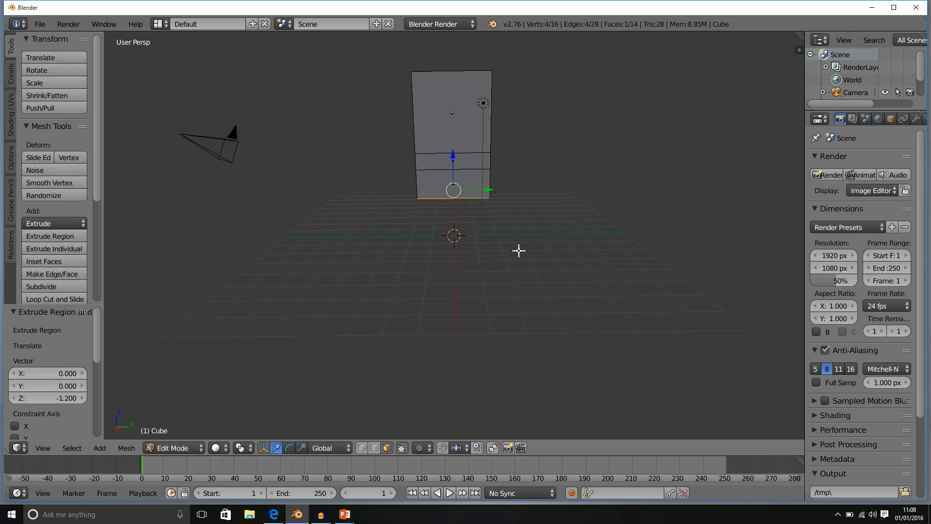
- Extrude the lowest section's side face outward by 1.5 along positive Y to begin the first arm
middle_drag(517, 251, 457, 176)
right_click(460, 171)
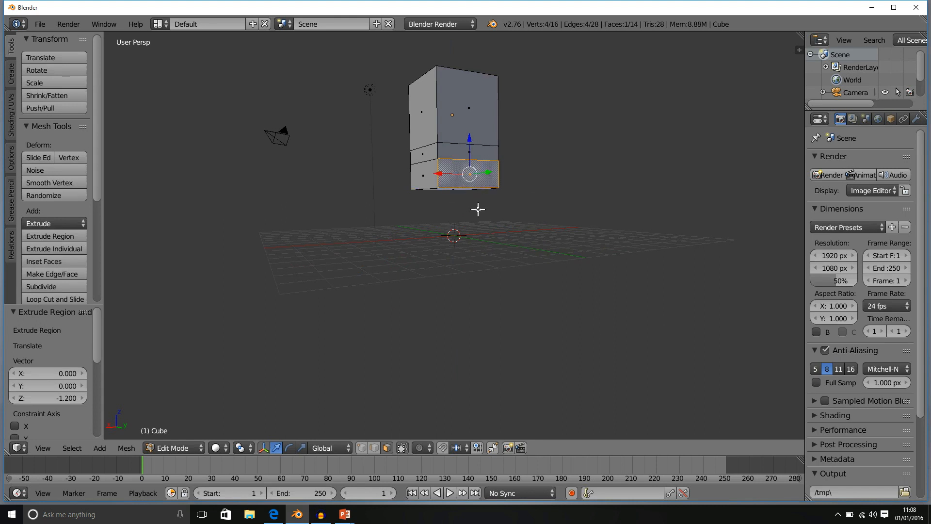
key(e)
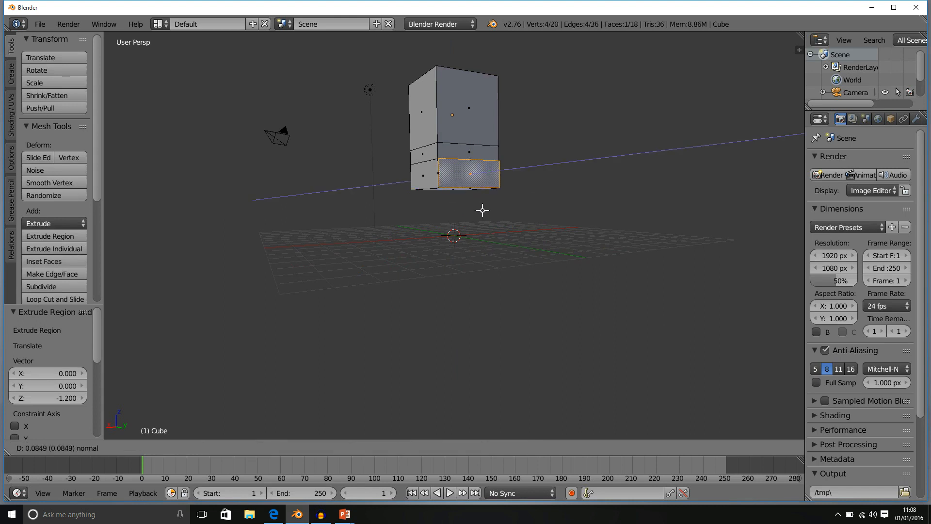
key(1)
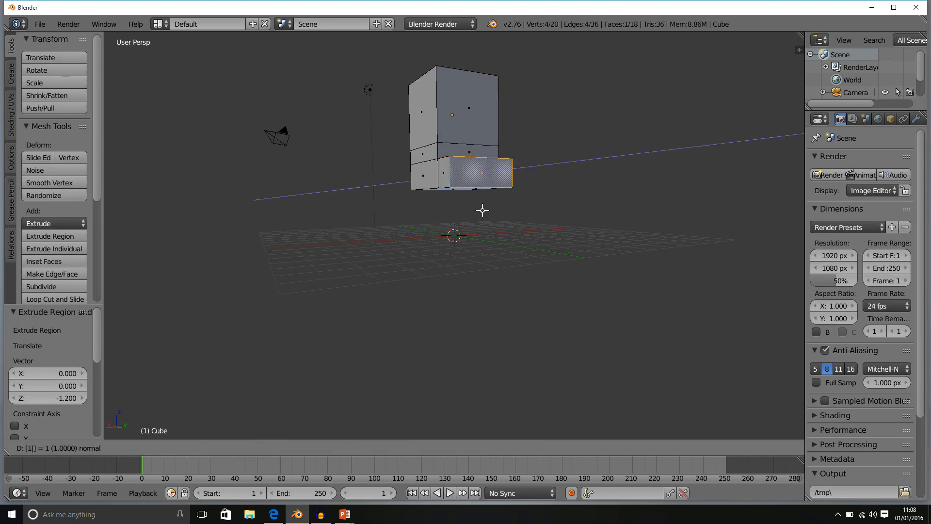
text(.5)
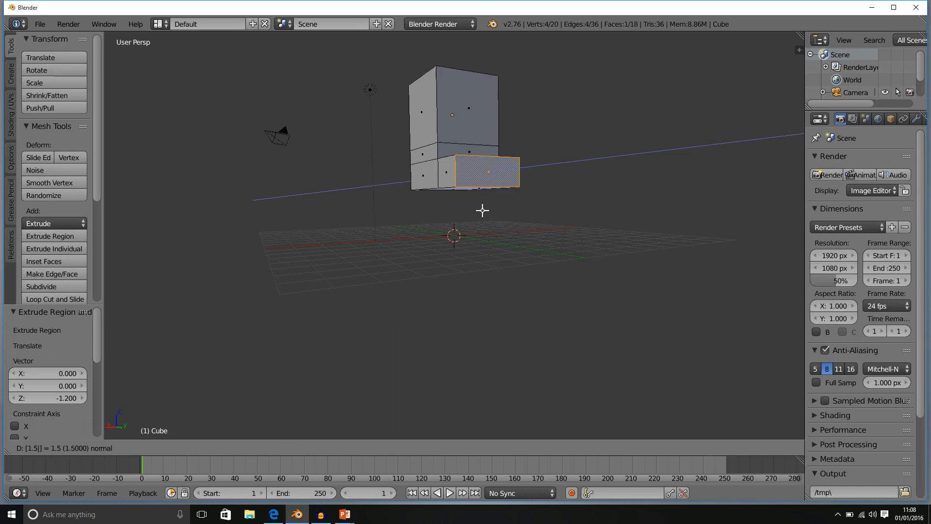
key(Return)
- Extrude the opposite side face of the lowest section outward by 1.5 along negative Y to begin the second arm
middle_drag(611, 237, 644, 272)
middle_drag(519, 247, 630, 239)
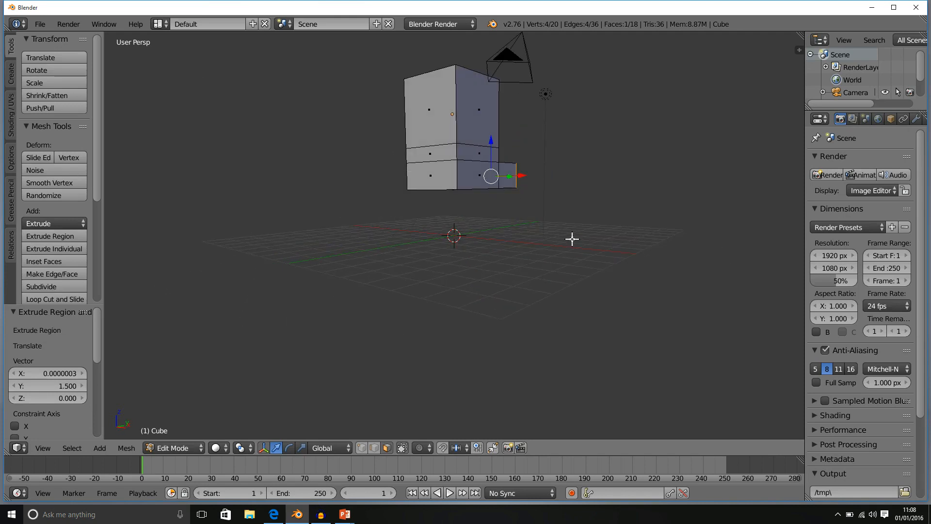
right_click(433, 177)
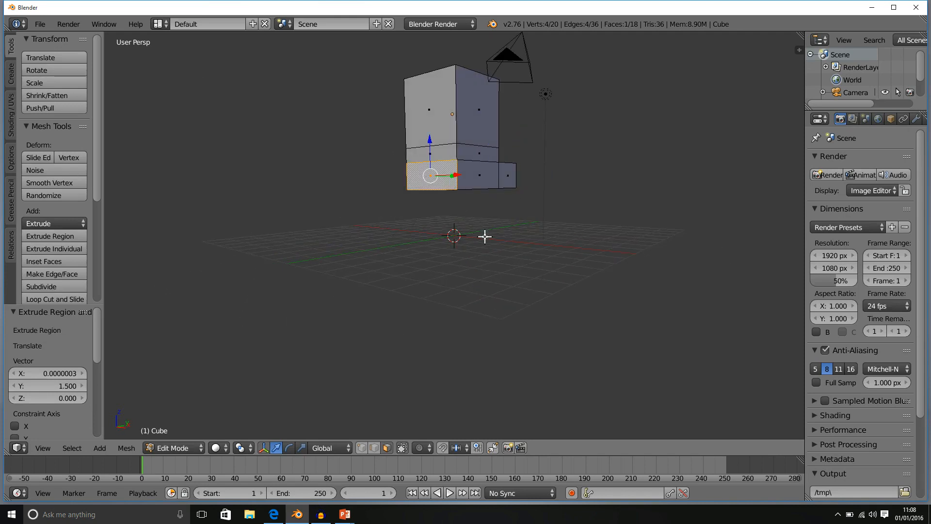
text(e1.5)
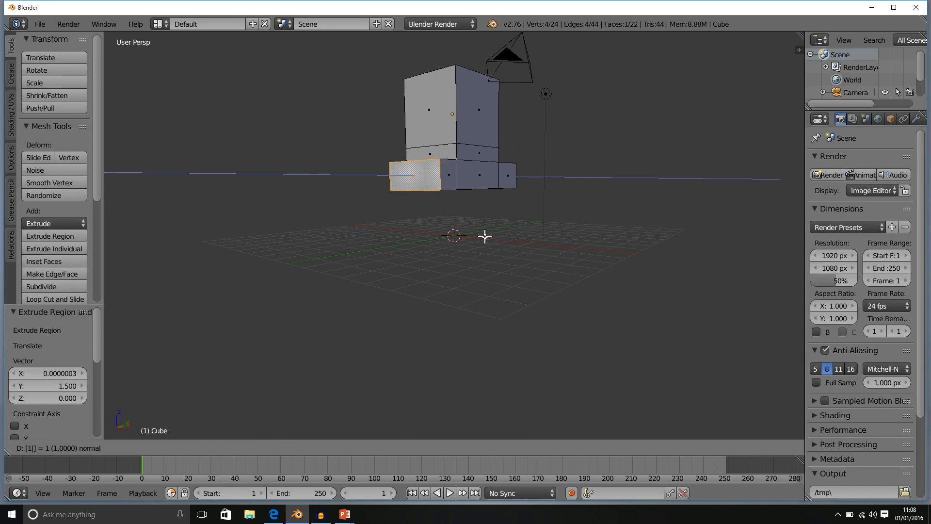
key(Return)
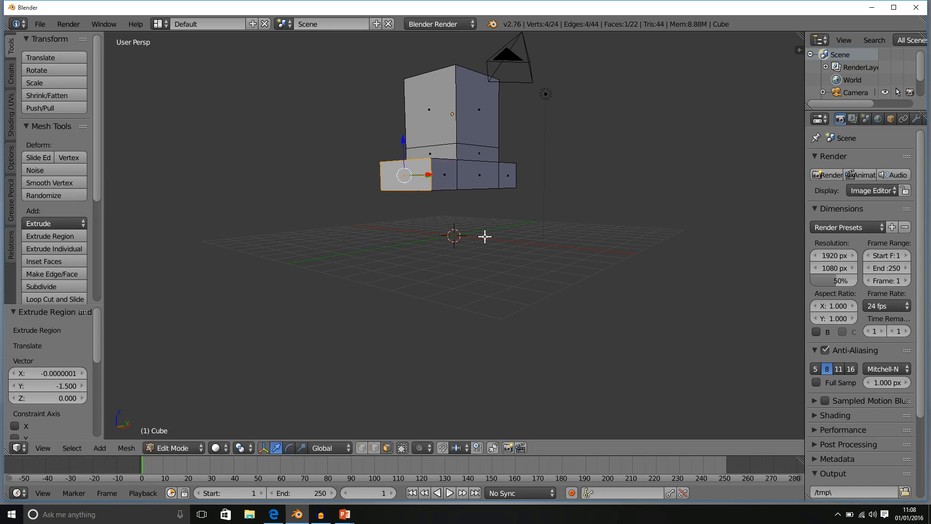
- Extrude the bottom face of the central body between the two arms downward by 2
middle_drag(589, 255, 492, 247)
middle_drag(470, 202, 481, 174)
right_click(459, 193)
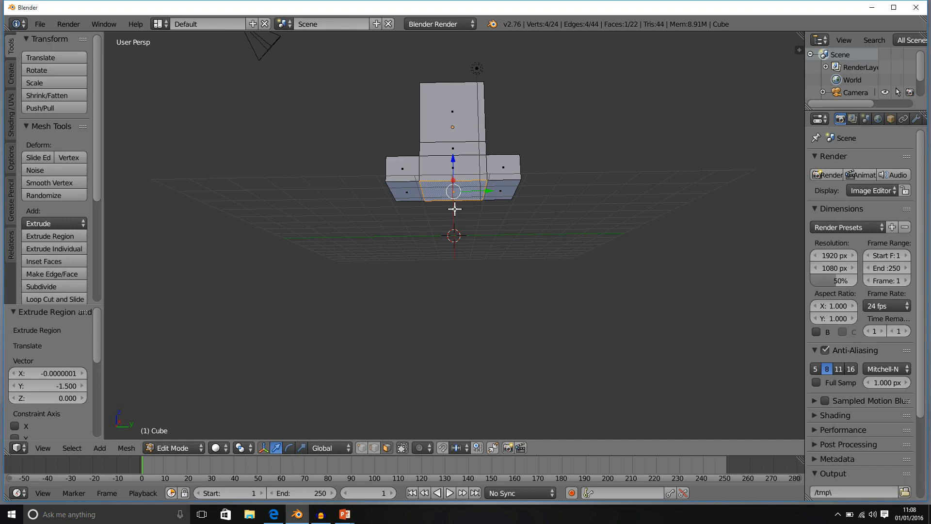
key(e)
key(3)
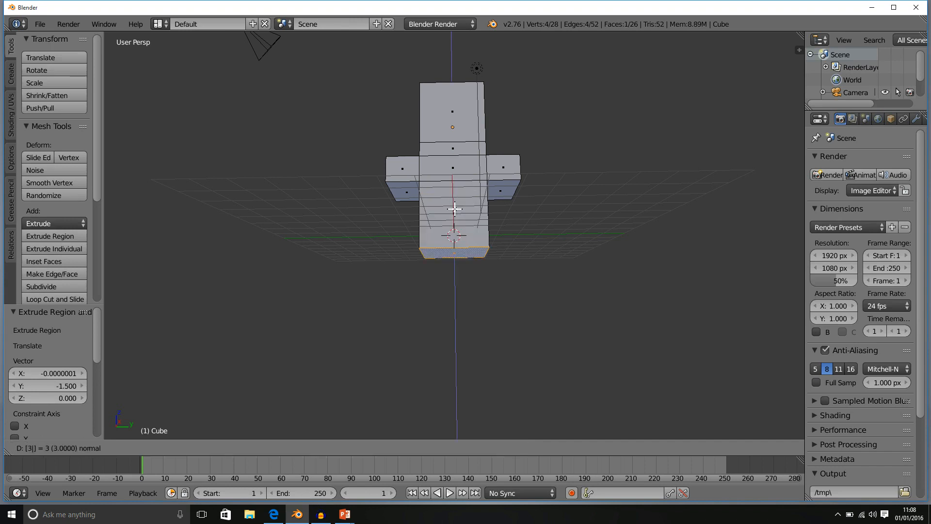
key(BackSpace)
key(2)
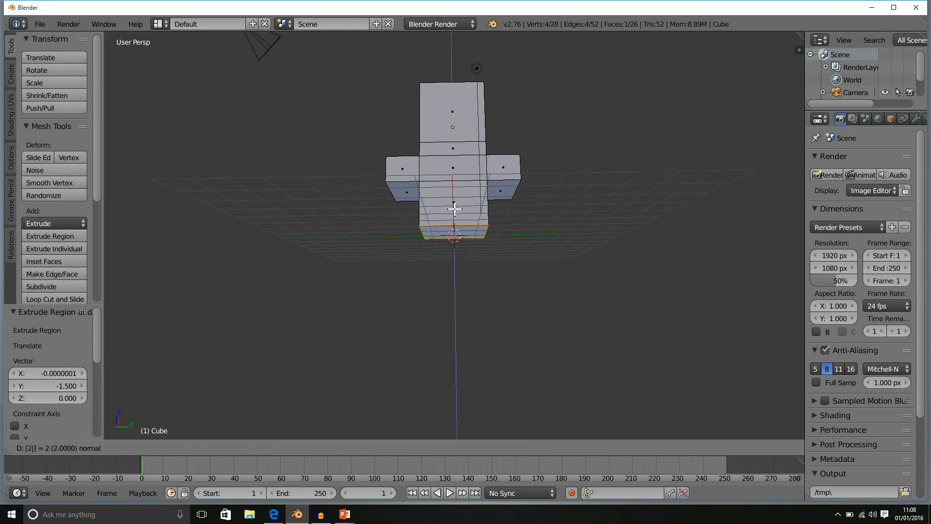
key(Return)
- Lengthen the positive-Y arm by extruding its end face outward by 1.5
middle_drag(443, 181, 443, 181)
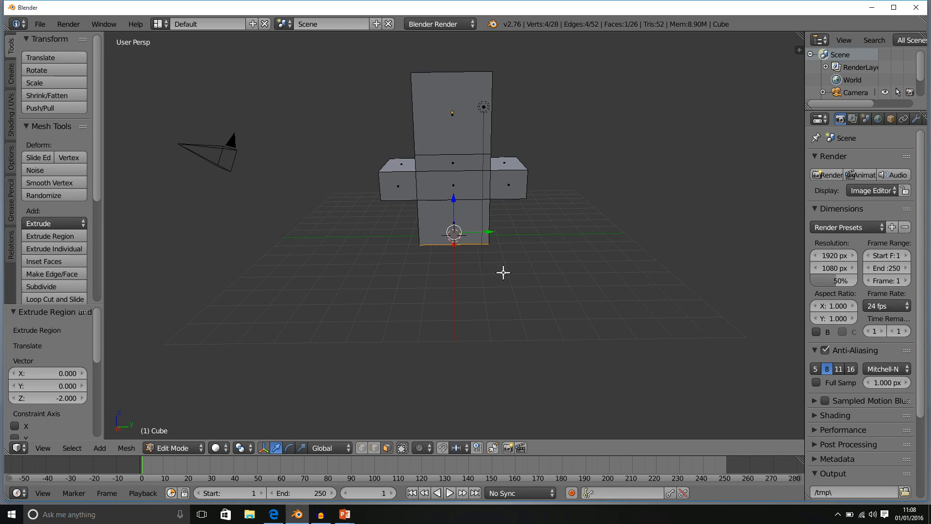
middle_drag(540, 183, 485, 191)
right_click(490, 193)
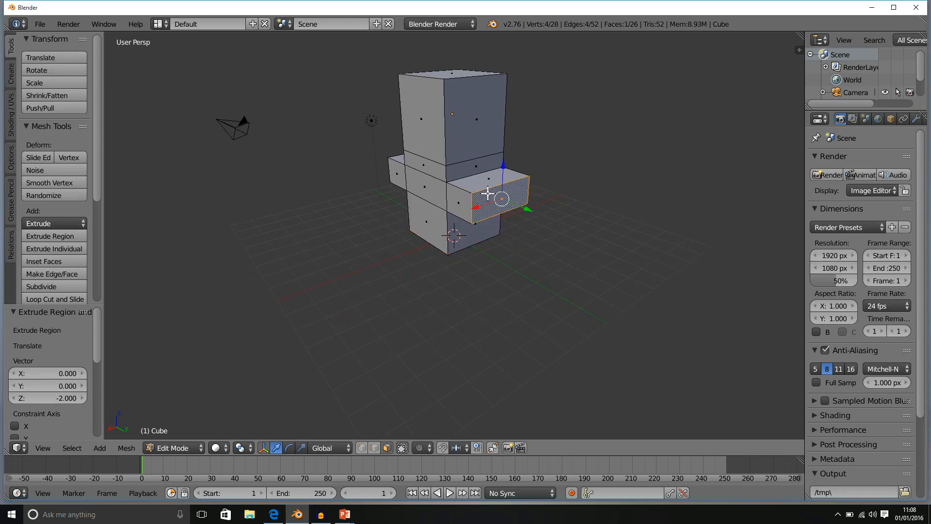
text(e)
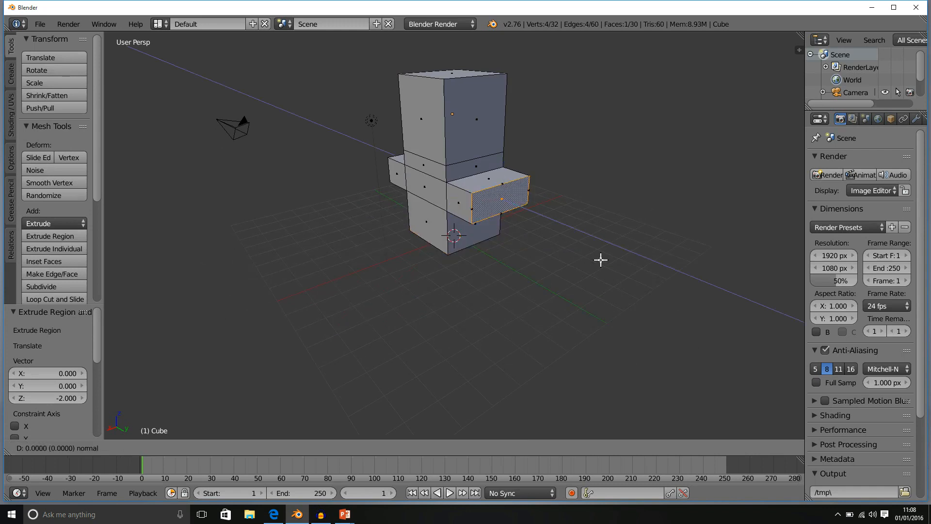
text(1.5)
key(Return)
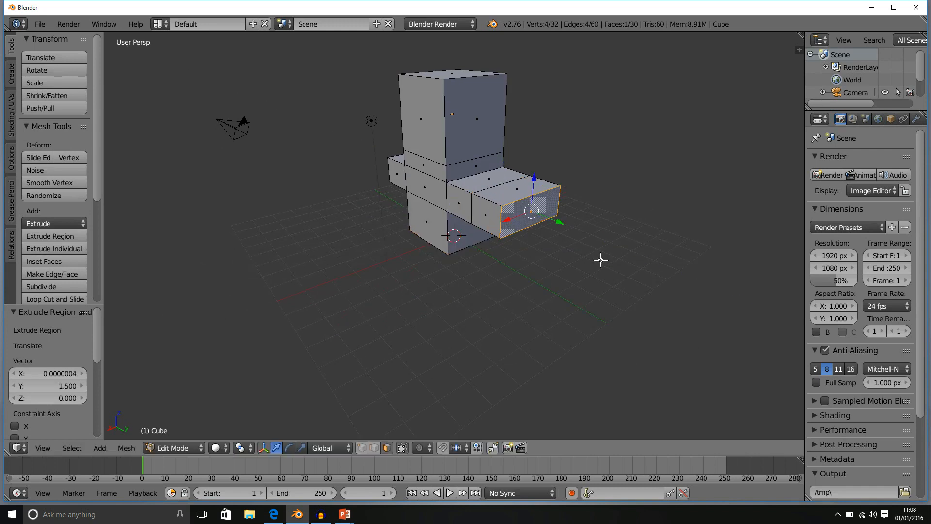
- Lengthen the negative-Y arm by extruding its end face outward by 1.5
middle_drag(661, 264, 718, 237)
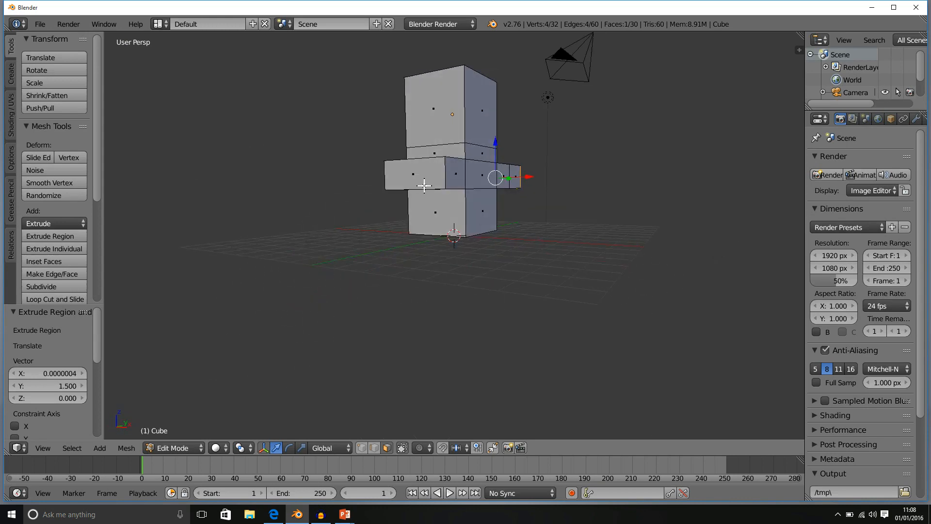
right_click(422, 184)
text(e)
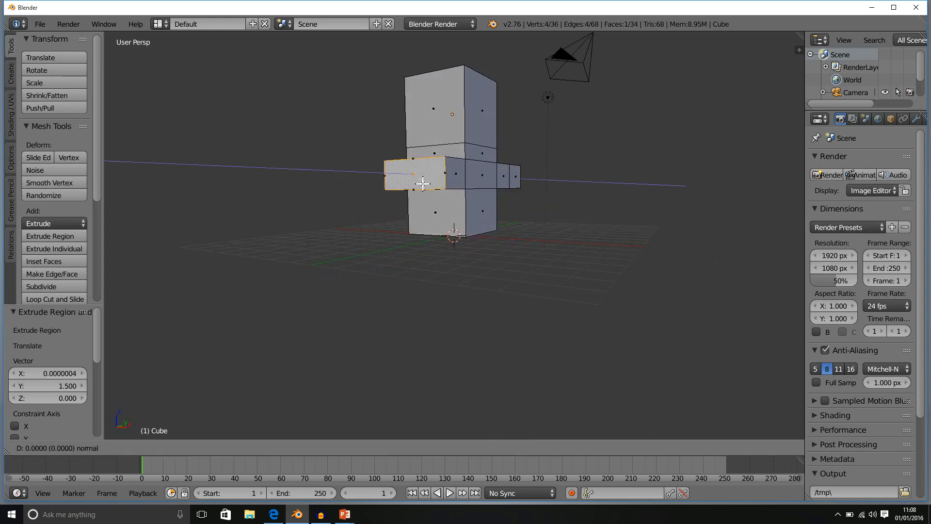
text(1.5)
key(Return)
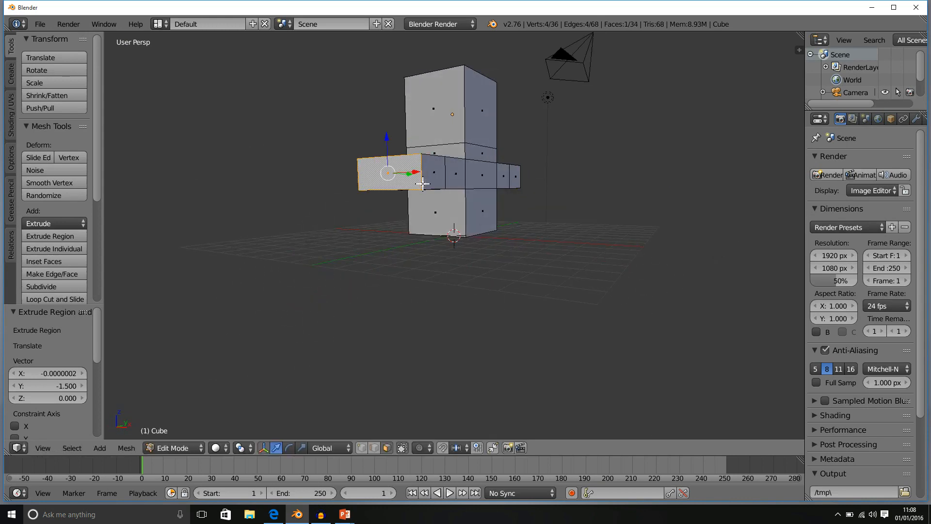
- Extrude the underside face of the positive-Y arm's outer segment downward by 3
middle_drag(437, 175, 347, 191)
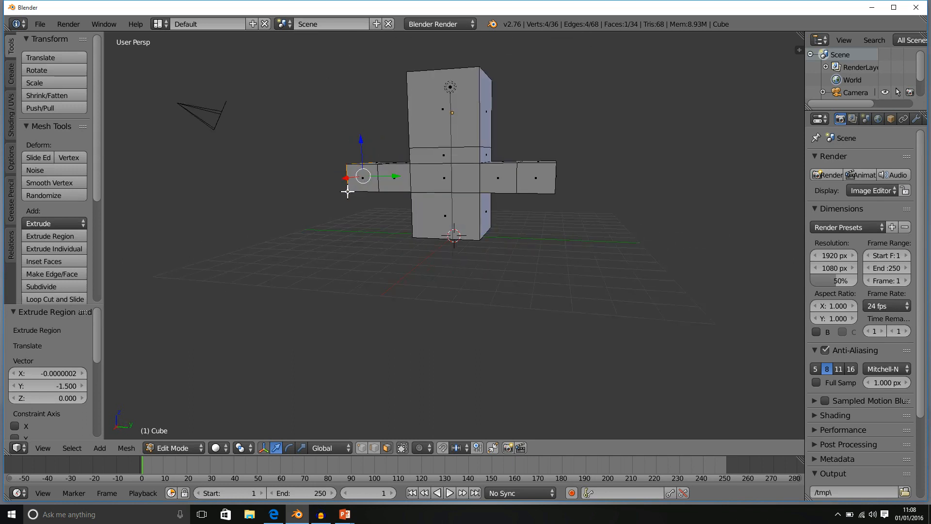
middle_drag(480, 227, 530, 181)
right_click(529, 181)
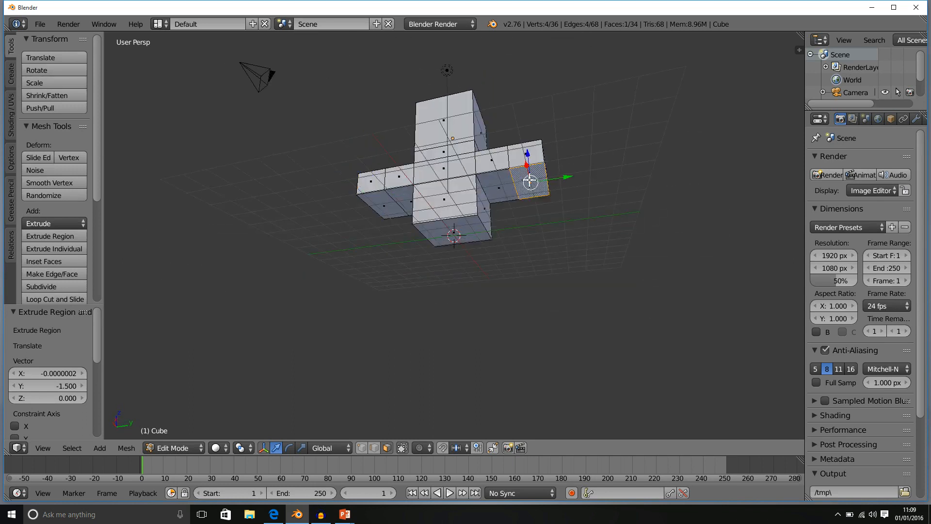
text(e)
text(3)
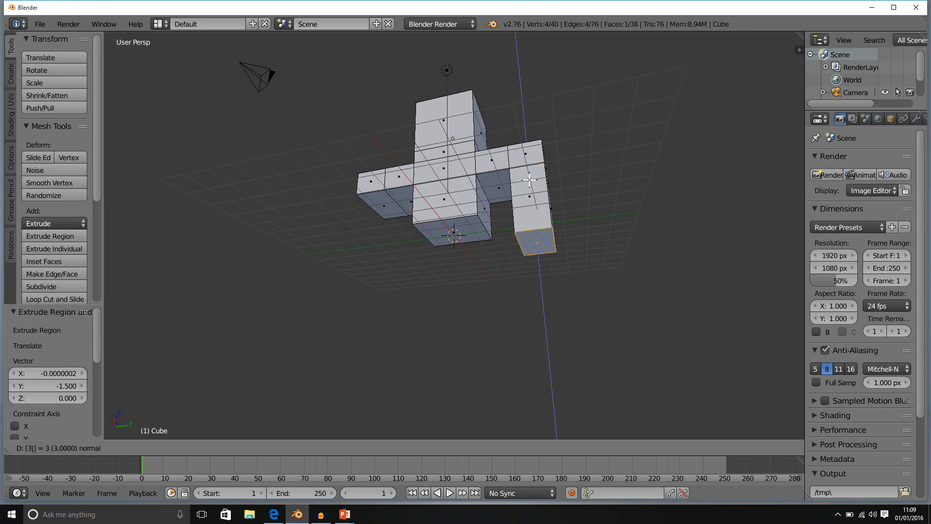
key(Return)
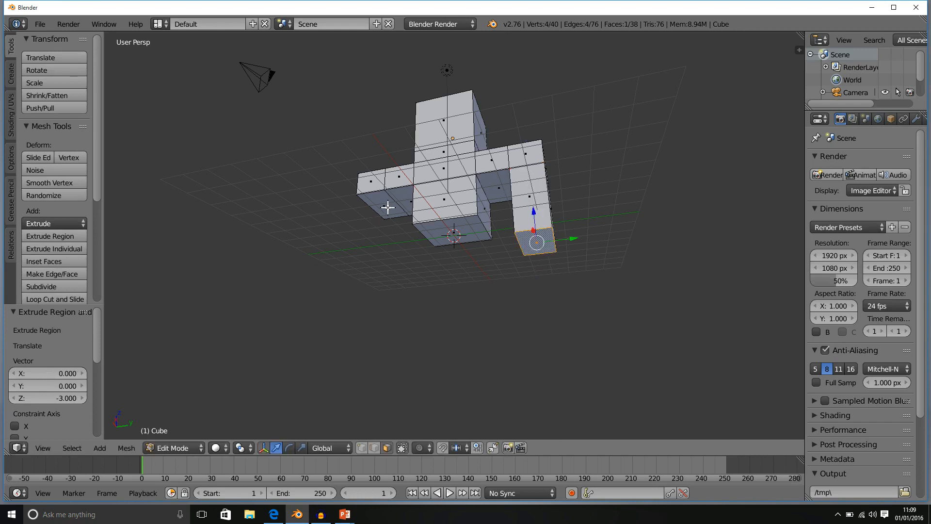
- Extrude the underside face of the negative-Y arm's outer segment downward by 3
right_click(377, 207)
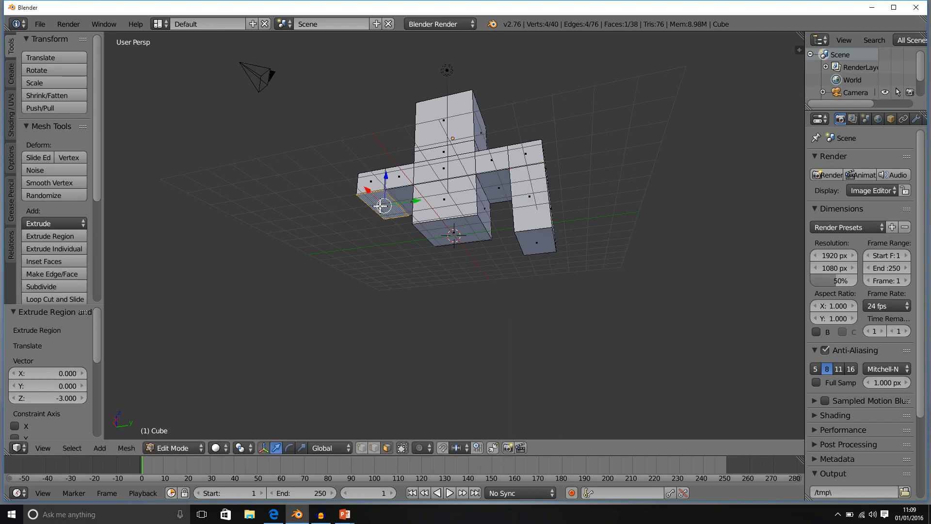
text(e3)
key(Return)
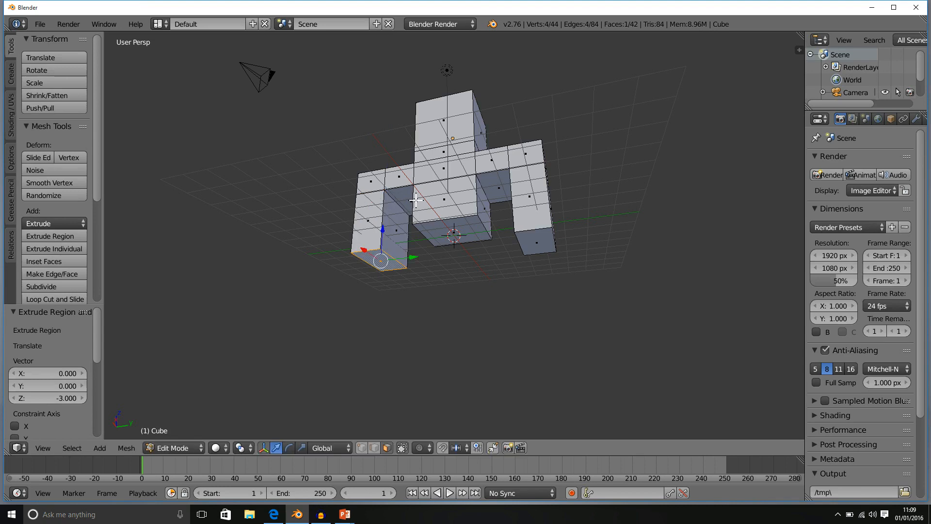
- Add six evenly spaced horizontal loop cuts around the head block without sliding them
middle_drag(416, 199, 442, 243)
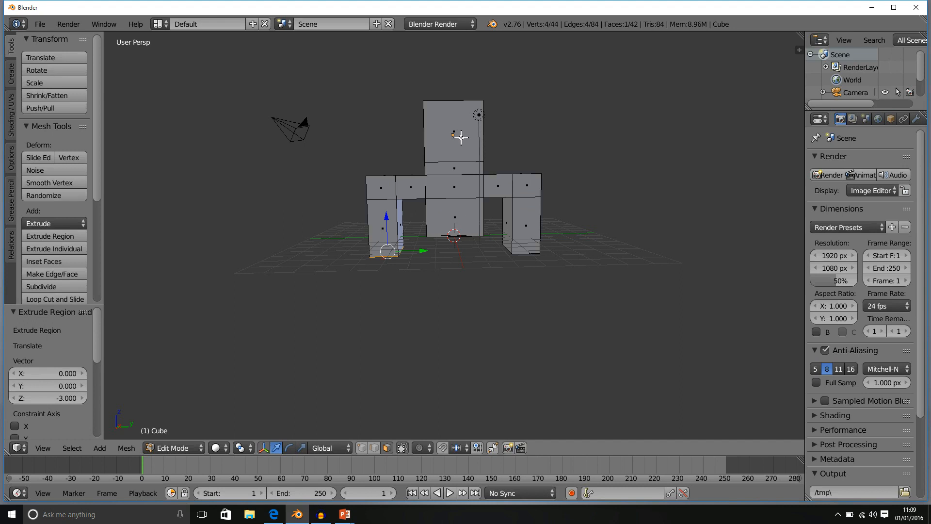
key(ctrl+r)
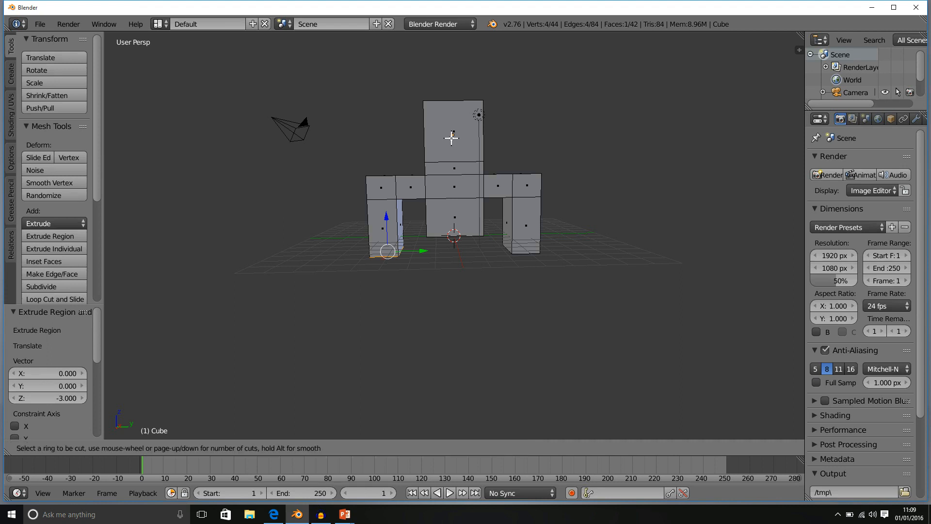
scroll(420, 135, up, 4)
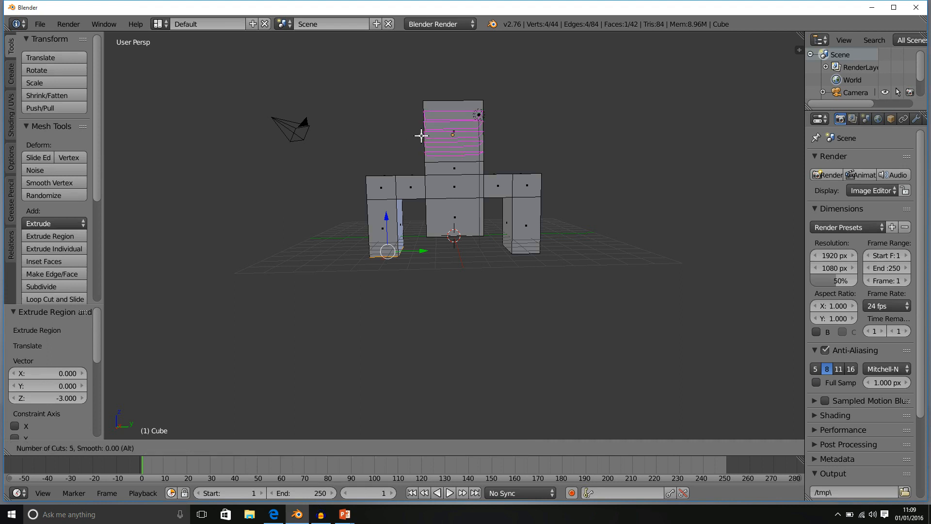
scroll(420, 136, up, 1)
click(420, 135)
right_click(420, 136)
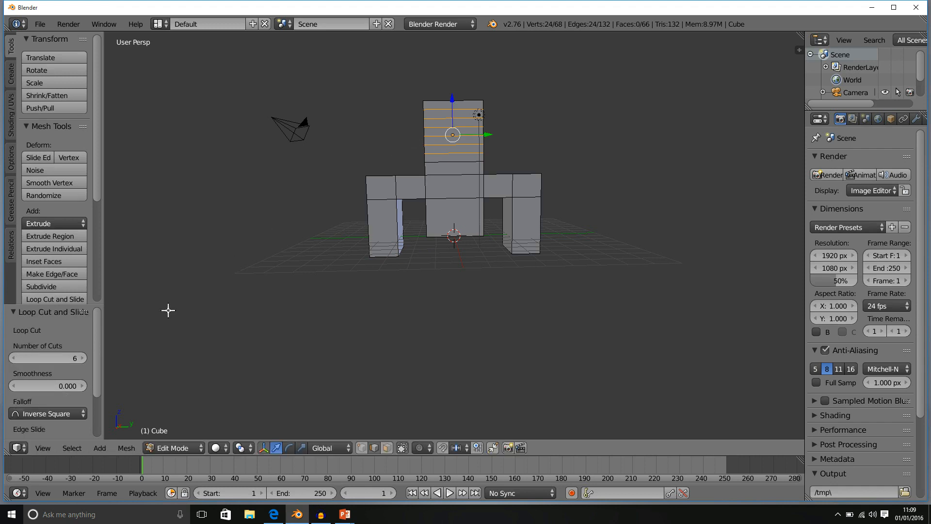
- Round the head by setting the loop cuts' smoothness to 1.060 and their falloff to Sphere
drag(63, 384, 78, 384)
drag(54, 385, 68, 386)
middle_drag(446, 152, 376, 167)
click(51, 414)
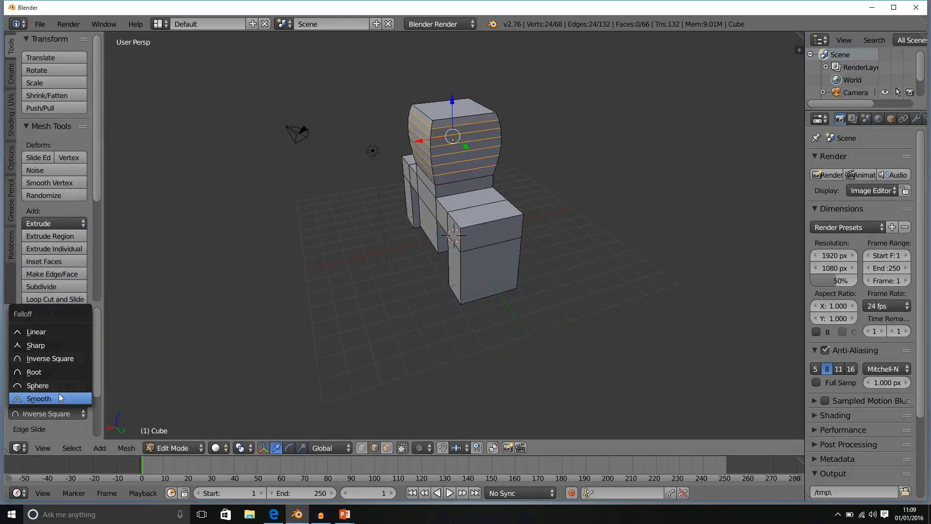
click(64, 388)
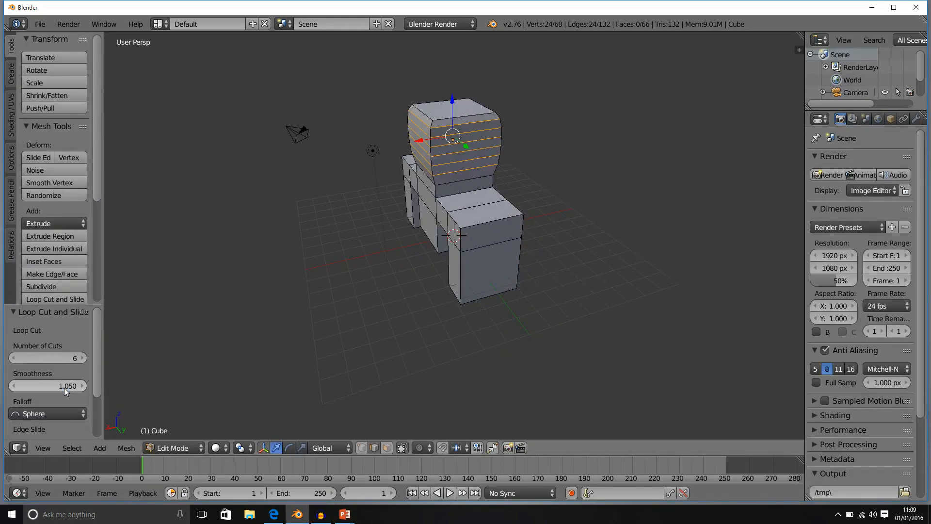
click(82, 386)
- Try the Smooth falloff on the head's loop cuts and return the falloff to Sphere
click(26, 413)
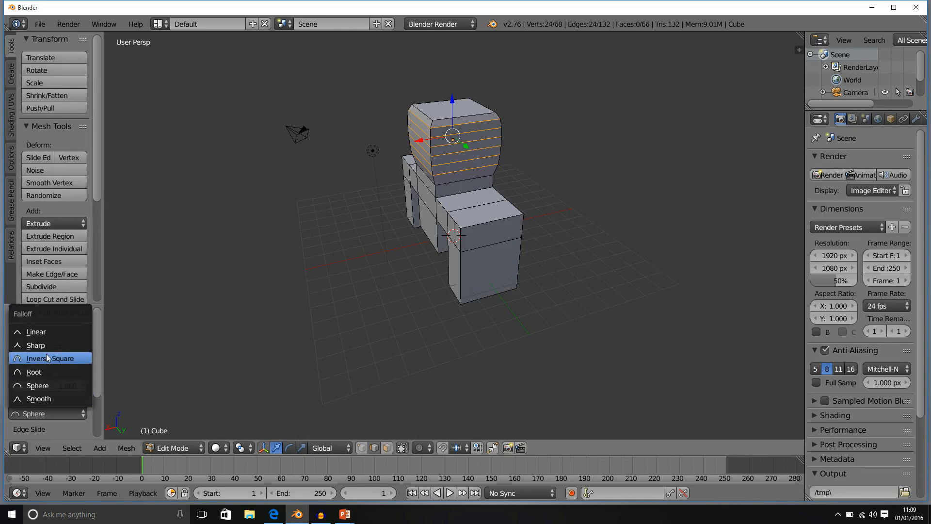
click(60, 397)
middle_drag(291, 231, 354, 214)
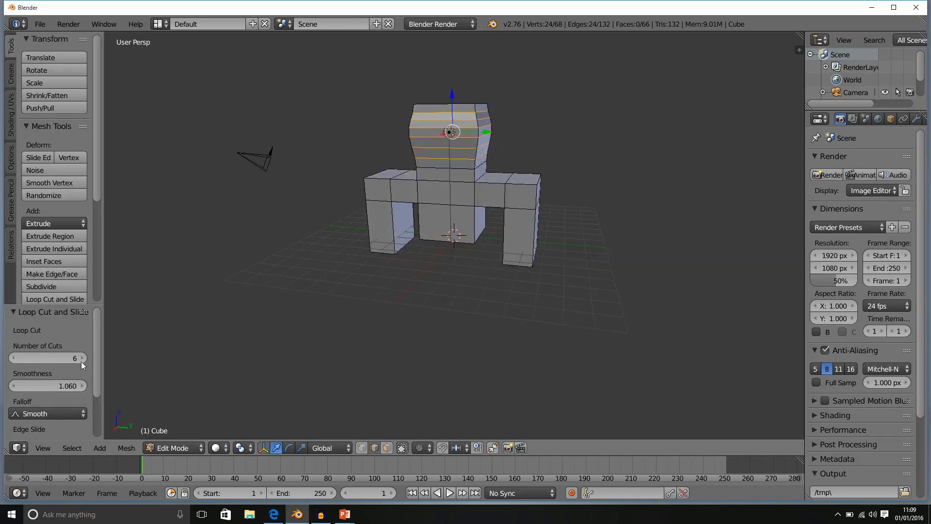
click(72, 413)
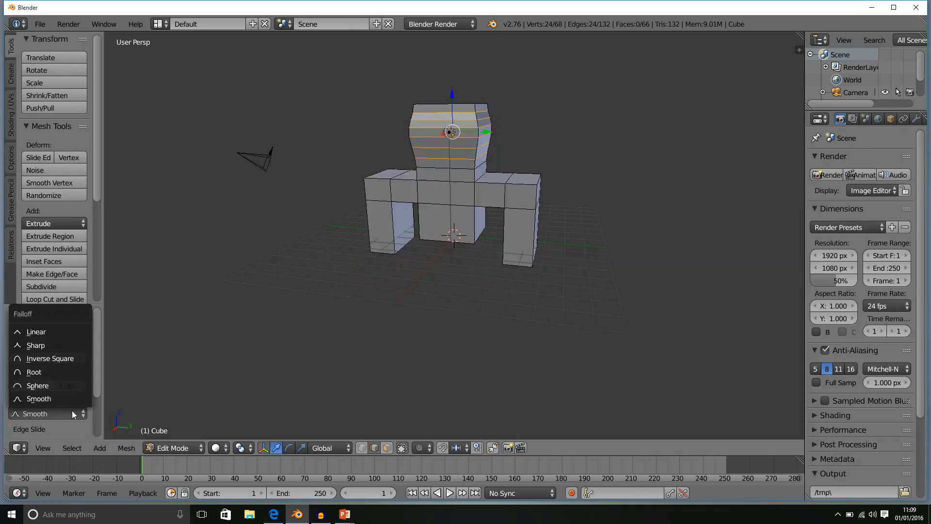
click(82, 384)
middle_drag(434, 241, 448, 218)
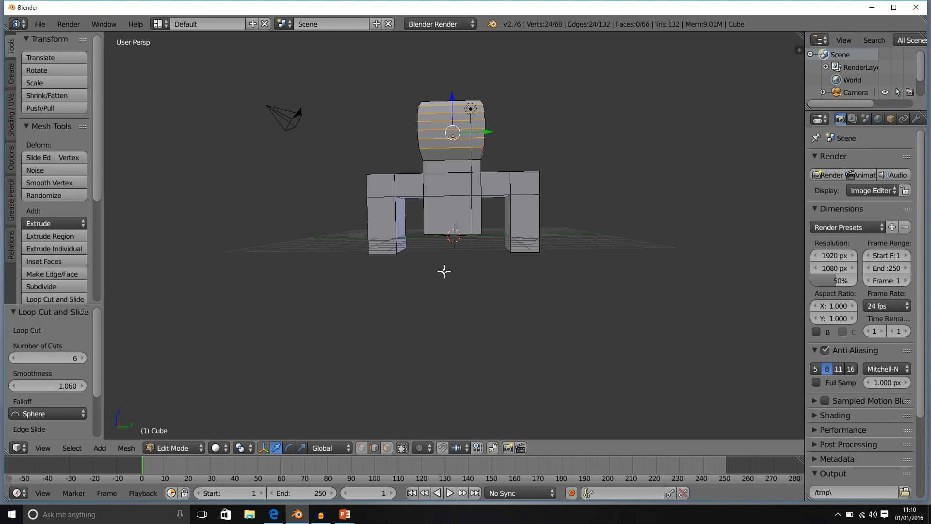
- Switch to the running PowerPoint slide show with the Extrude tool challenge
click(344, 514)
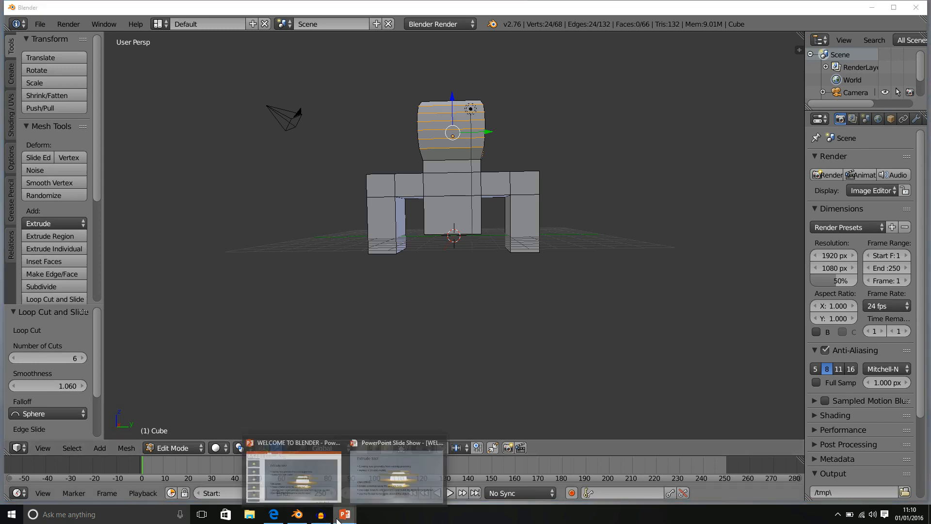
click(391, 475)
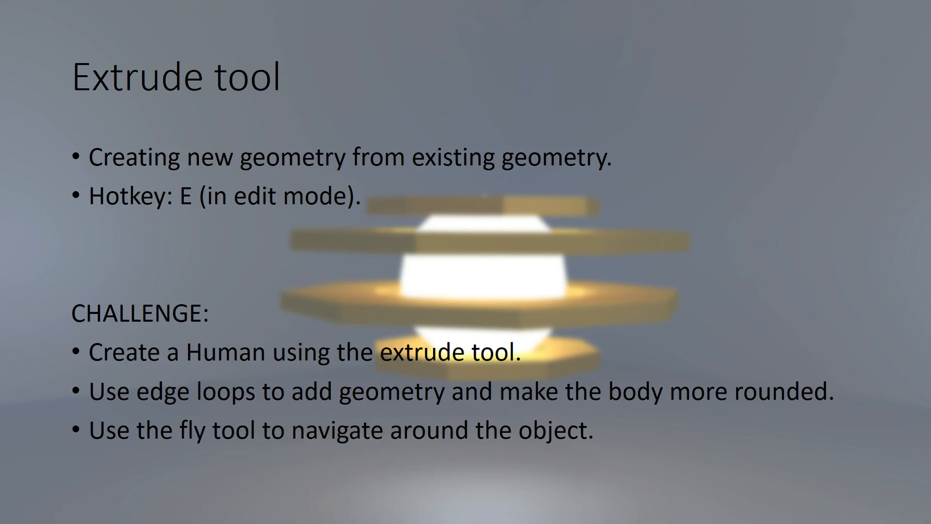